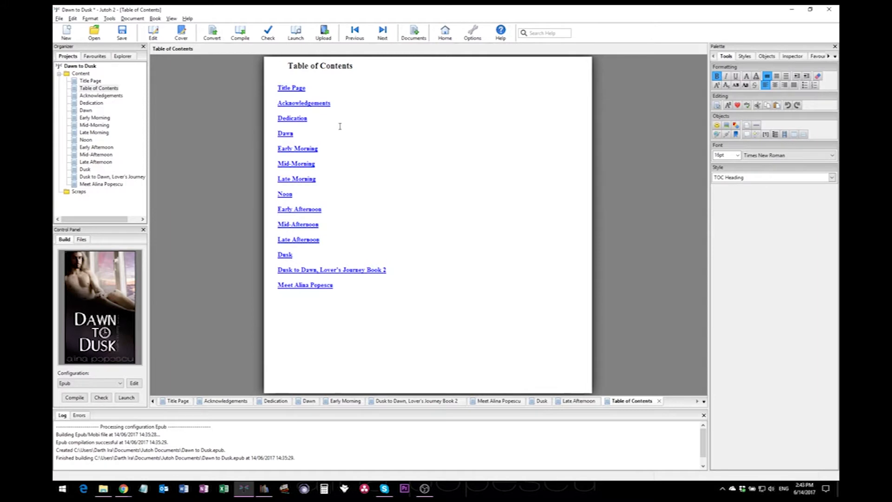
Start a new ebook project, relaunching the new-project wizard with Ctrl+N
left_click(65, 36)
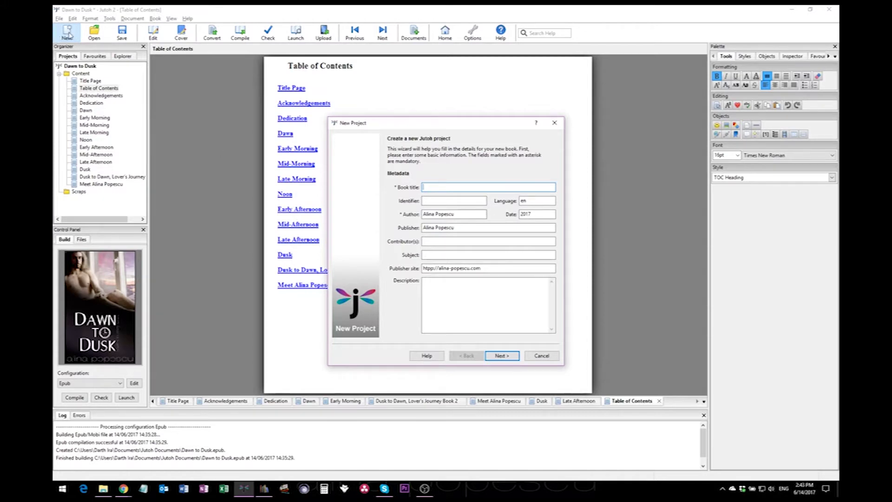
left_click(541, 355)
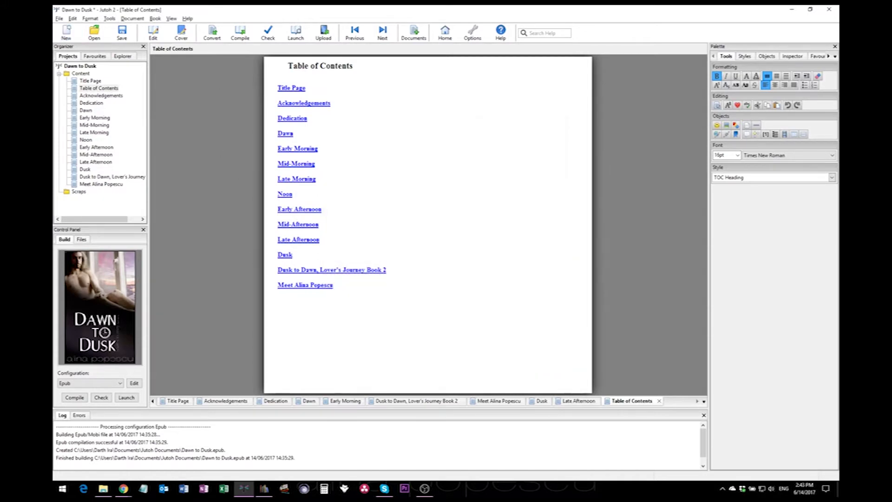
left_click(60, 21)
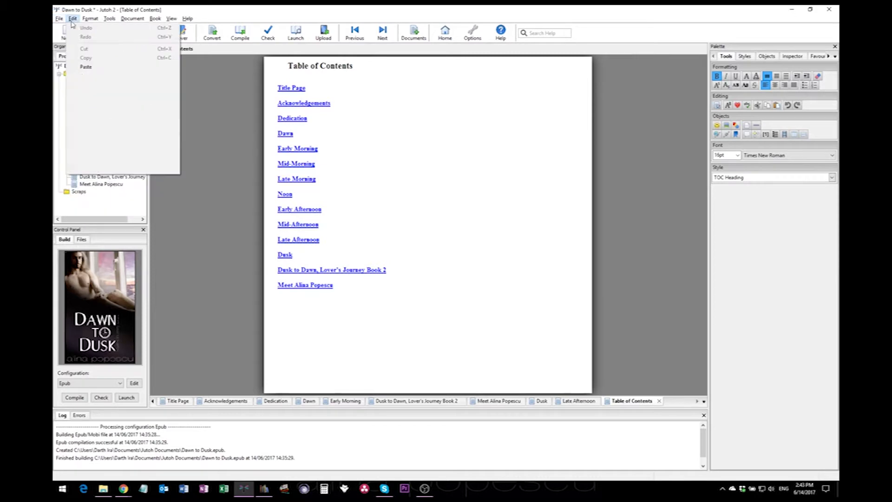
left_click(59, 21)
key("ctrl+n")
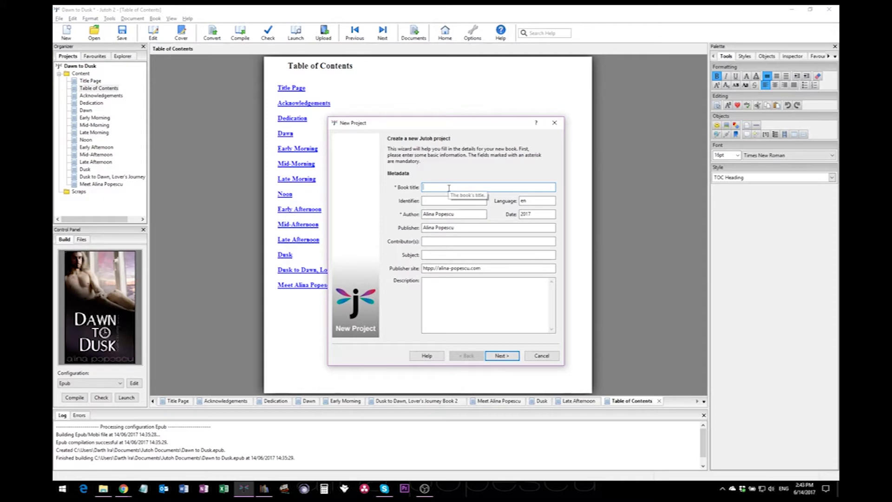
Enter title 'Dawn to Dusk', date 2016 and subject 'Gay contemporary romance'
type("Dawn to Dusk")
left_click(547, 212)
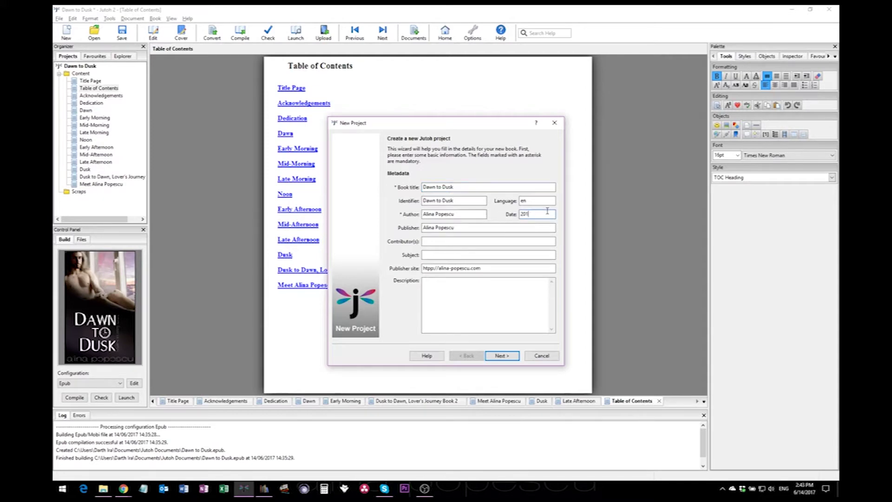
type("6")
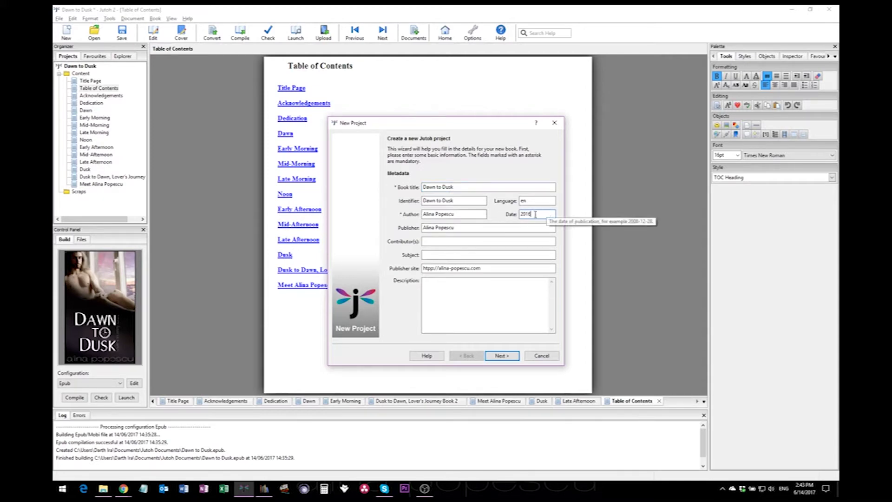
left_click(485, 255)
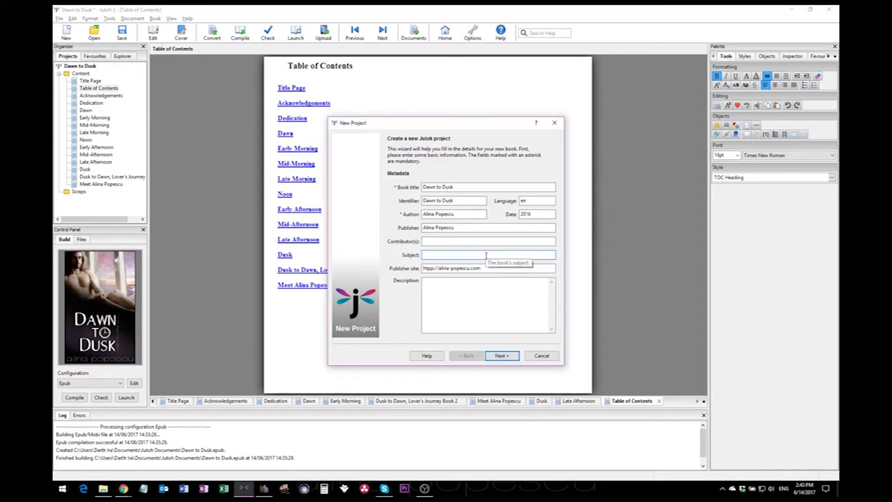
type("Gay contemporary romance")
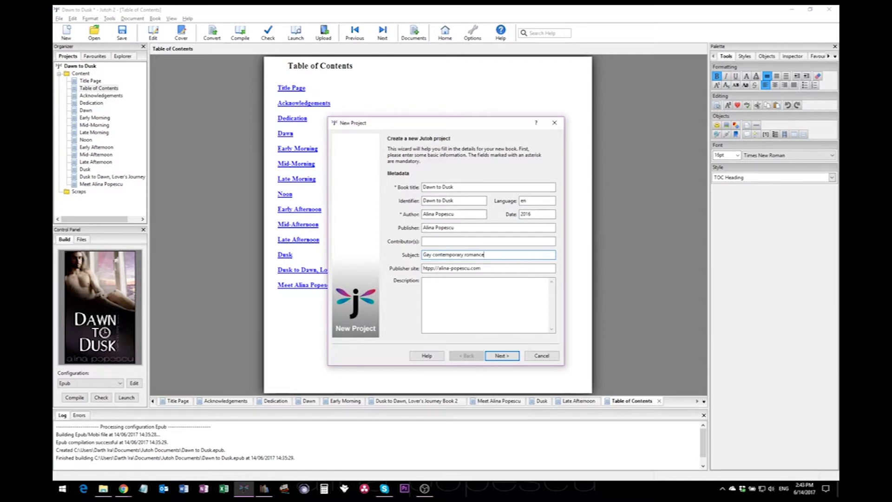
Paste the book blurb as the description and change the title to 'Dawn to Dusk Test'
left_click(470, 289)
key("ctrl+v")
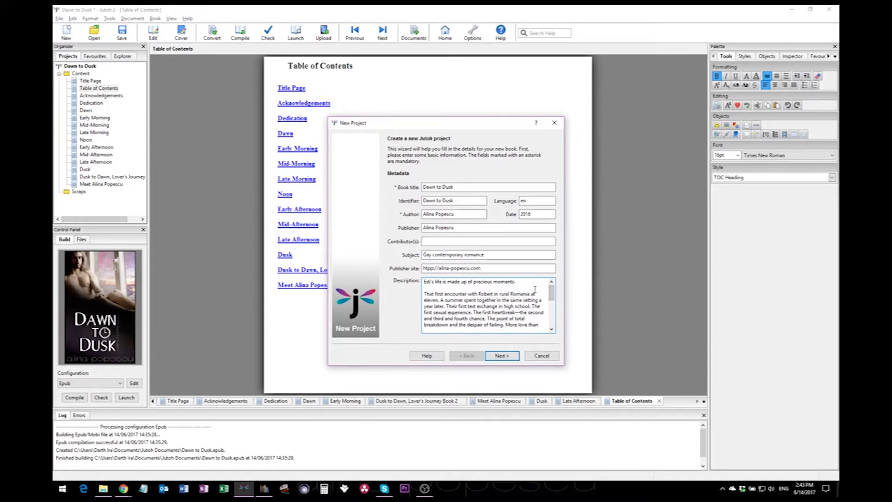
left_click(472, 187)
type("Test")
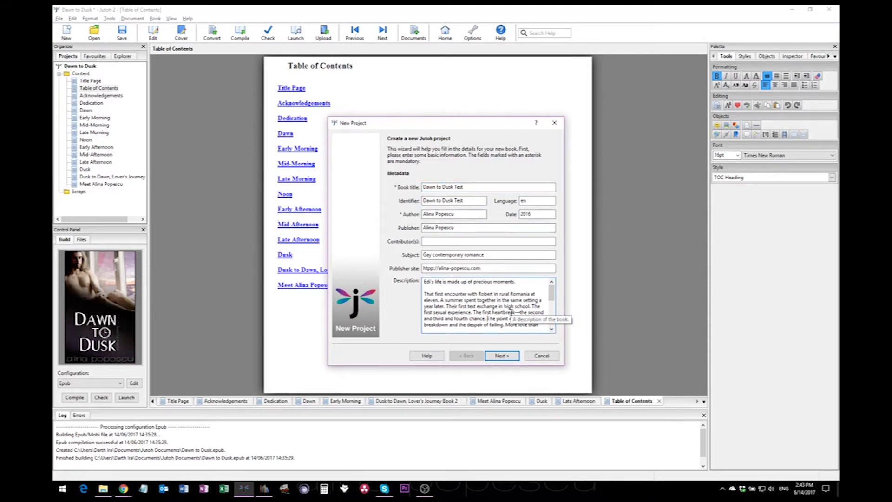
left_click(501, 355)
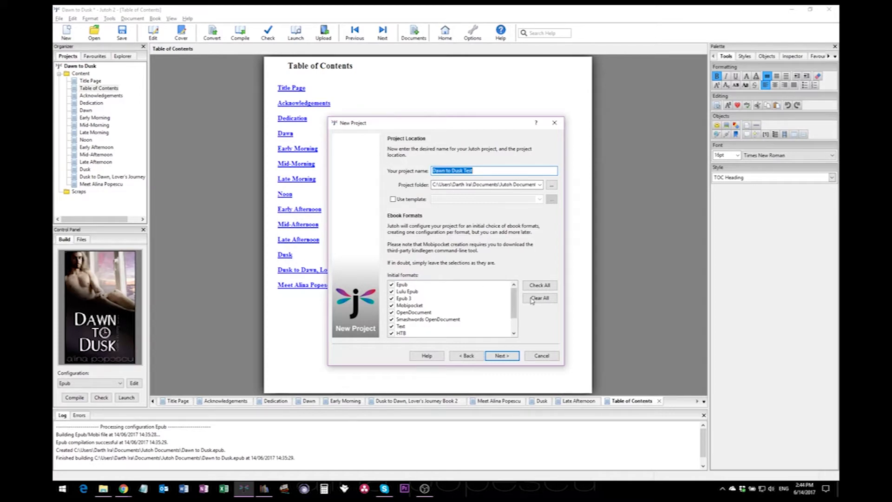
Limit the project's output formats to Epub and Mobipocket only
scroll(427, 302, "down", 1)
scroll(427, 302, "down", 1)
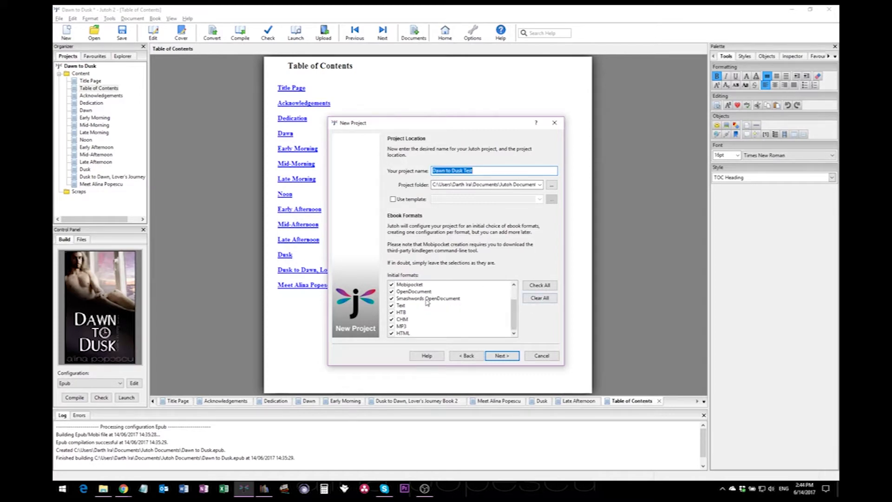
scroll(427, 302, "up", 2)
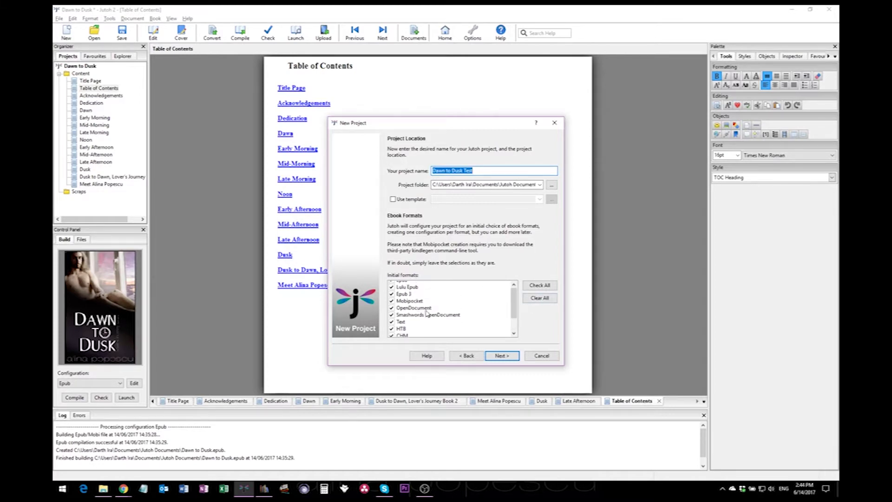
left_click(540, 298)
left_click(392, 284)
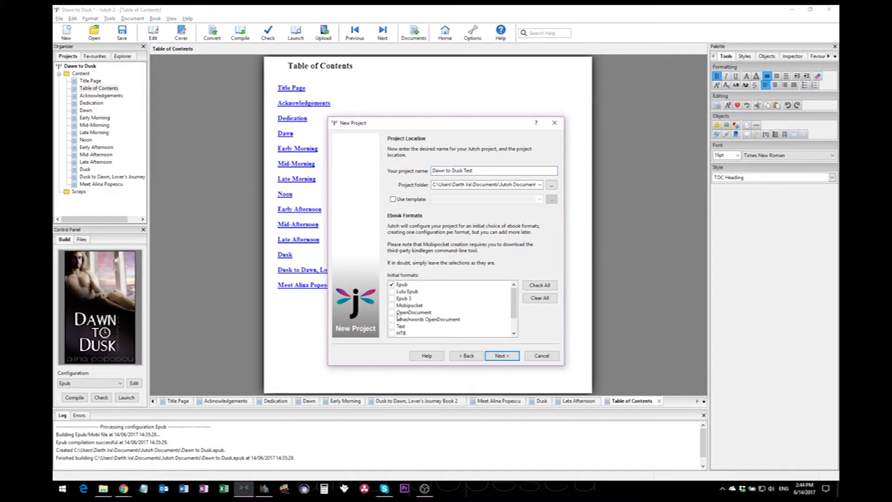
left_click(394, 306)
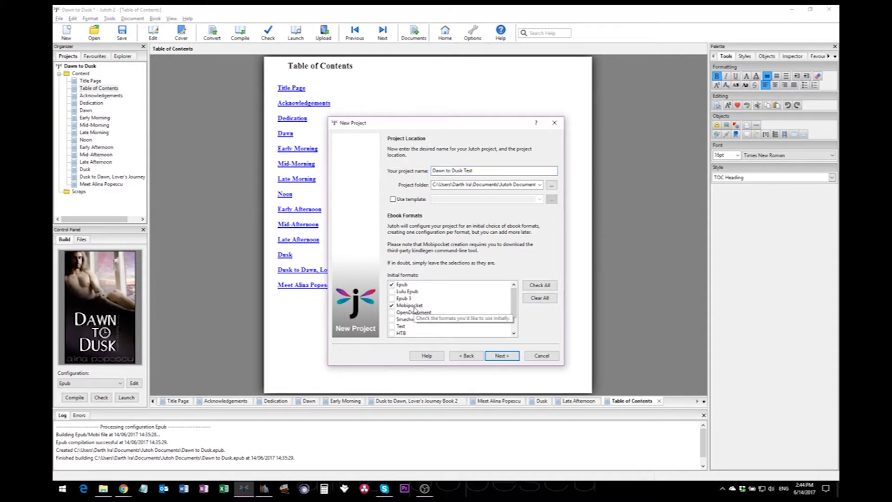
Keep the reflowable layout with Heading 1 for section headings, then continue to import
left_click(501, 356)
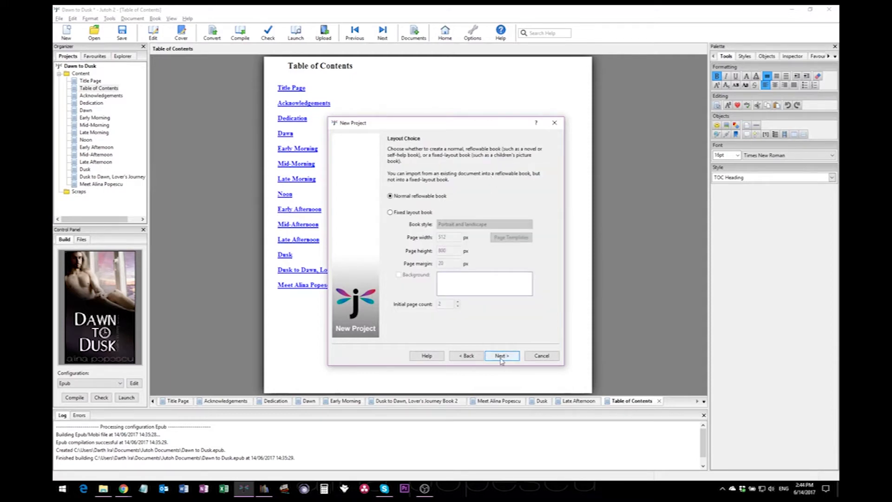
left_click(502, 356)
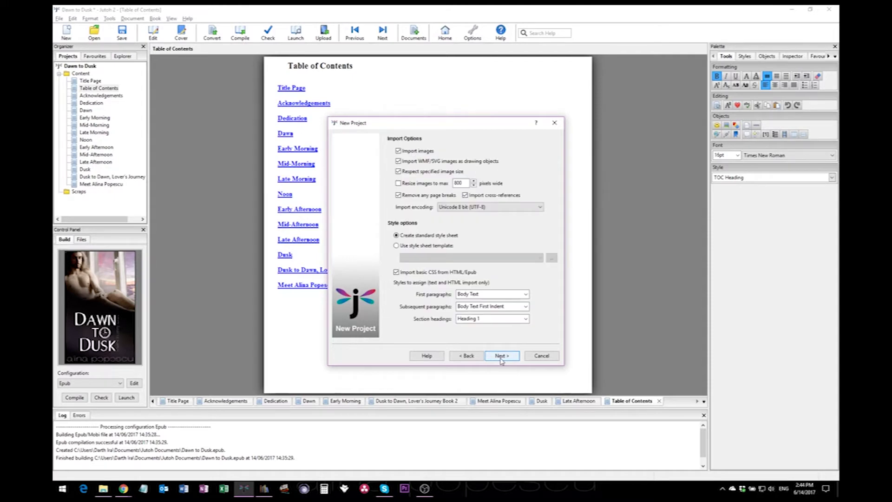
left_click(481, 317)
left_click(525, 319)
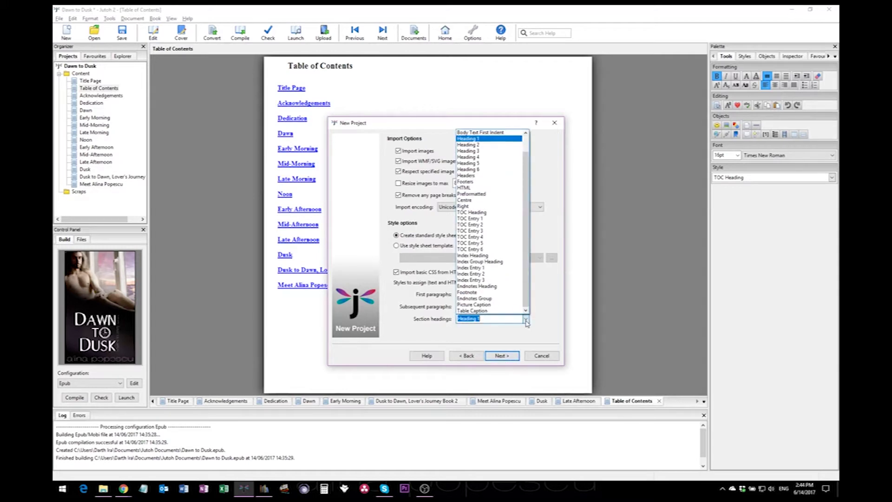
left_click(526, 321)
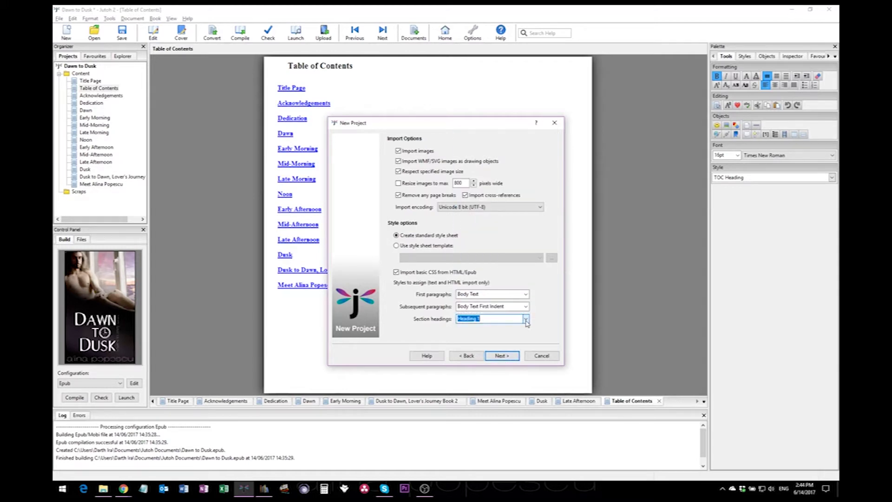
left_click(492, 319)
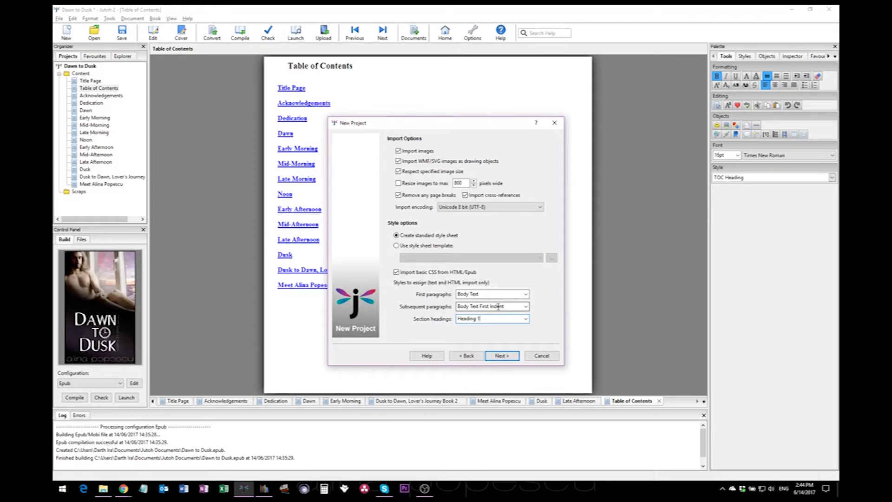
left_click(505, 357)
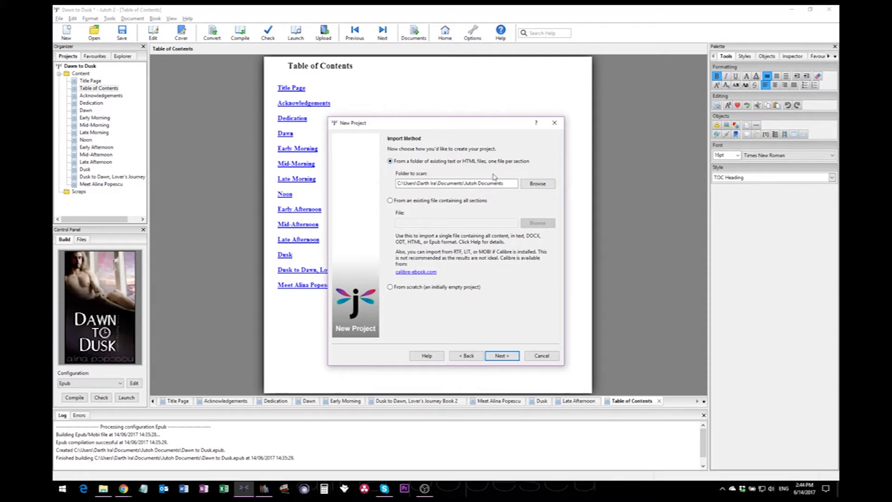
Import all sections from the single Dawn to Dusk .docx manuscript in the Dawn to Dusk folder
left_click(390, 200)
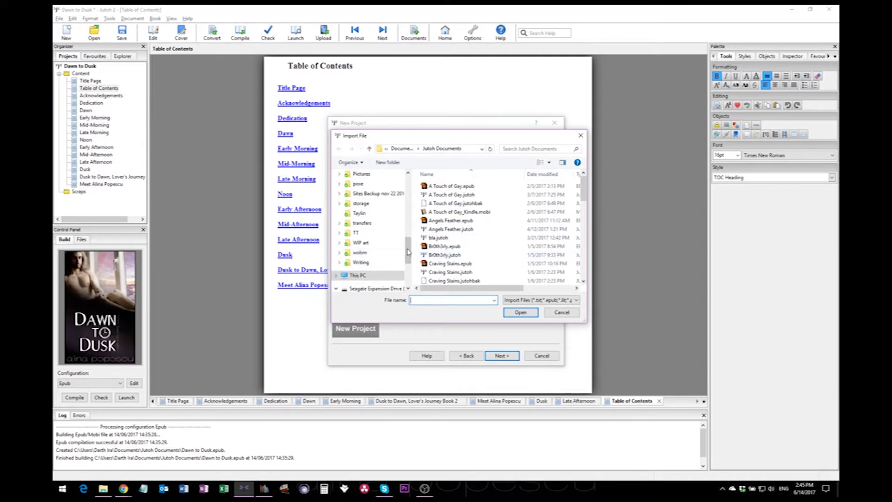
scroll(408, 252, "up", 5)
left_click(368, 249)
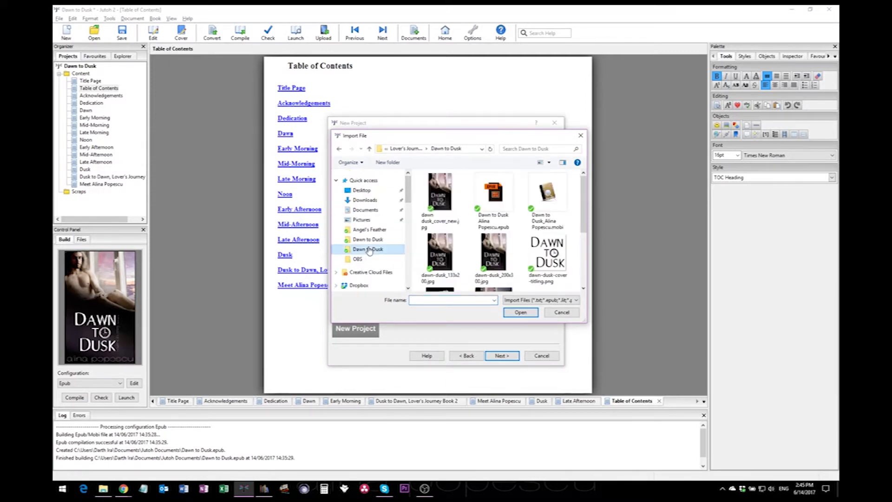
left_click(367, 239)
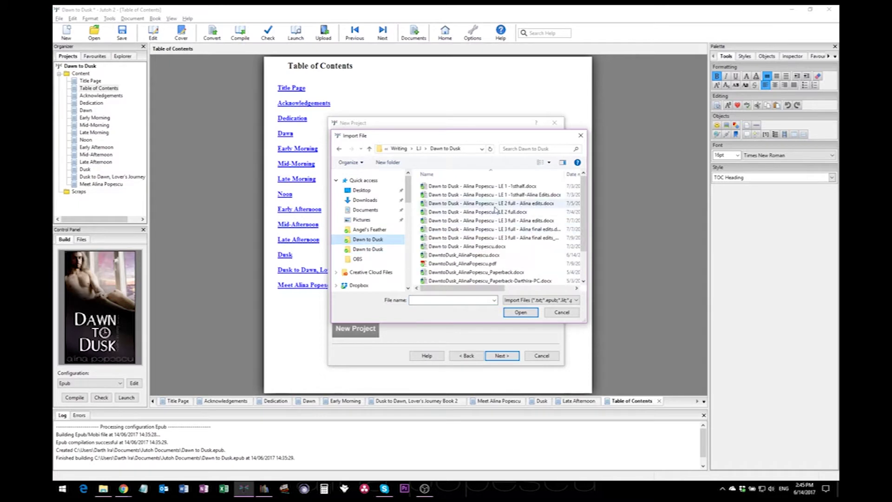
left_click(508, 255)
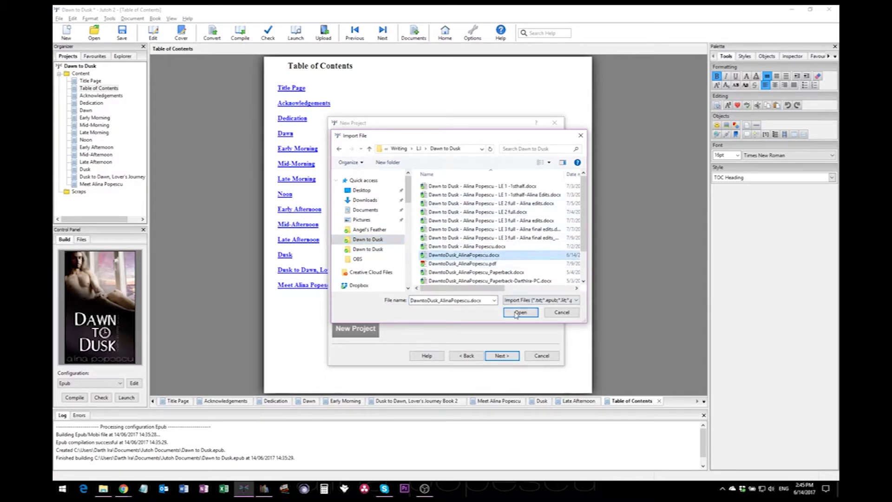
left_click(515, 313)
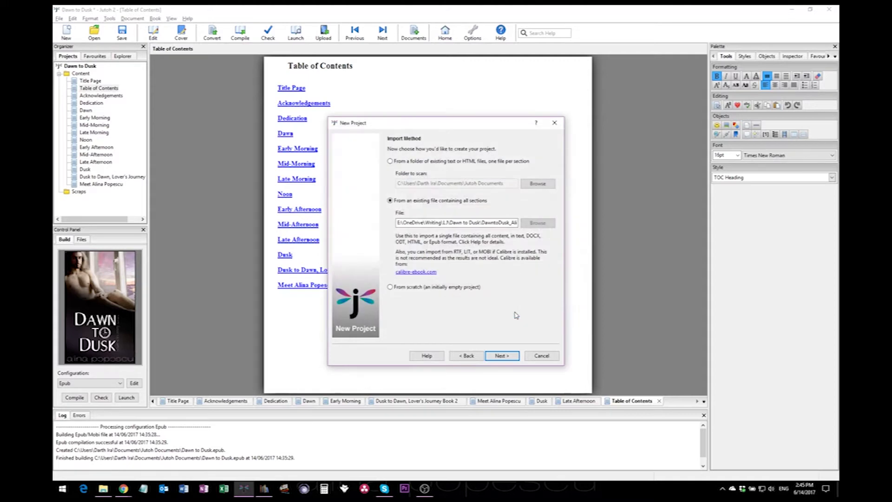
left_click(502, 355)
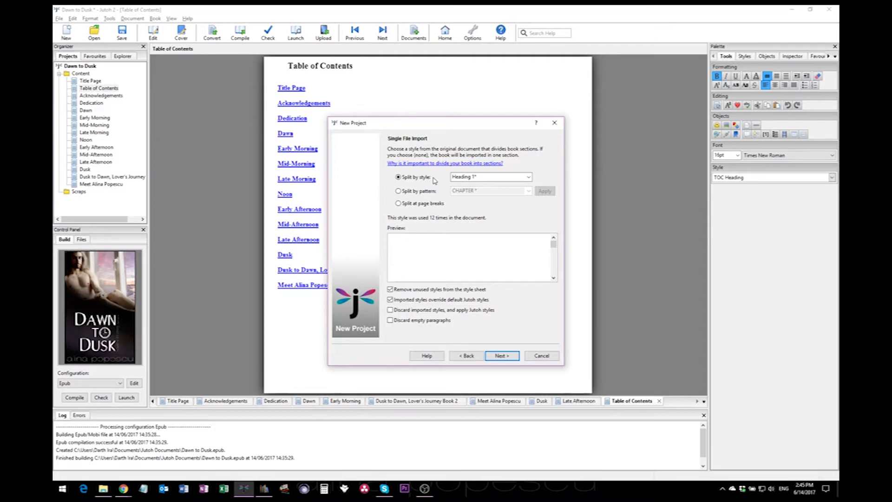
Choose Heading 1 as the style that splits the manuscript into sections
left_click(526, 179)
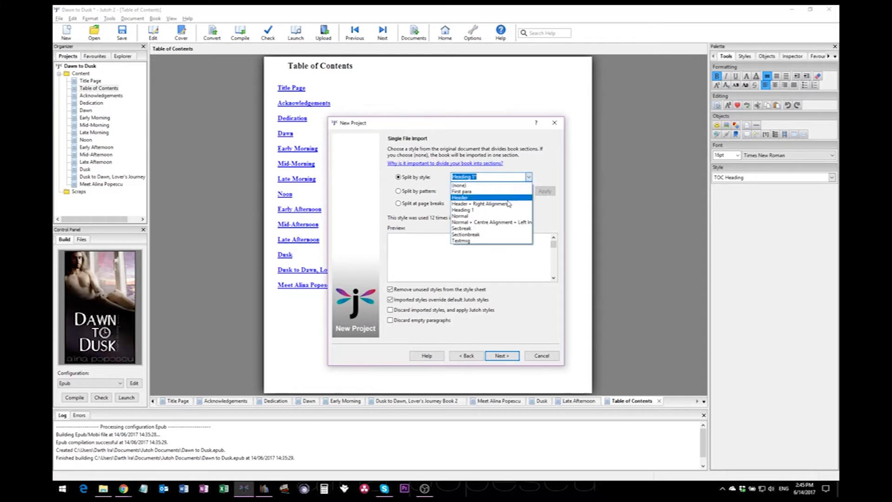
left_click(529, 177)
left_click(529, 178)
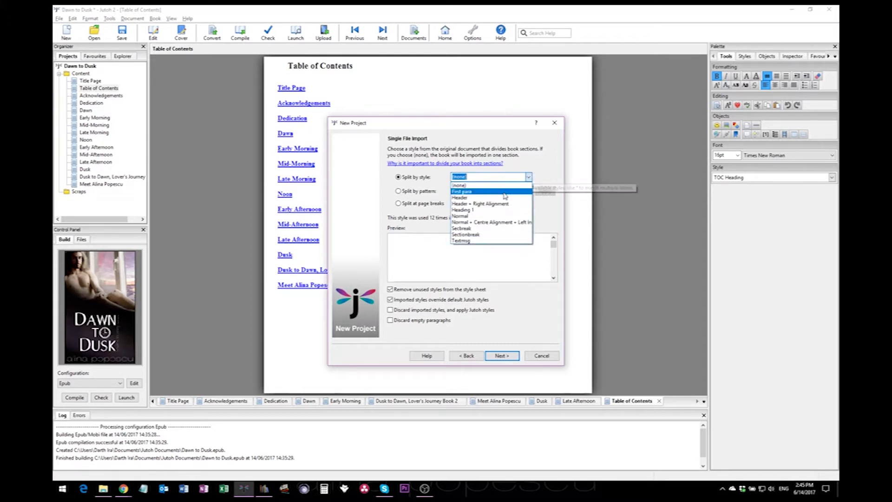
left_click(503, 209)
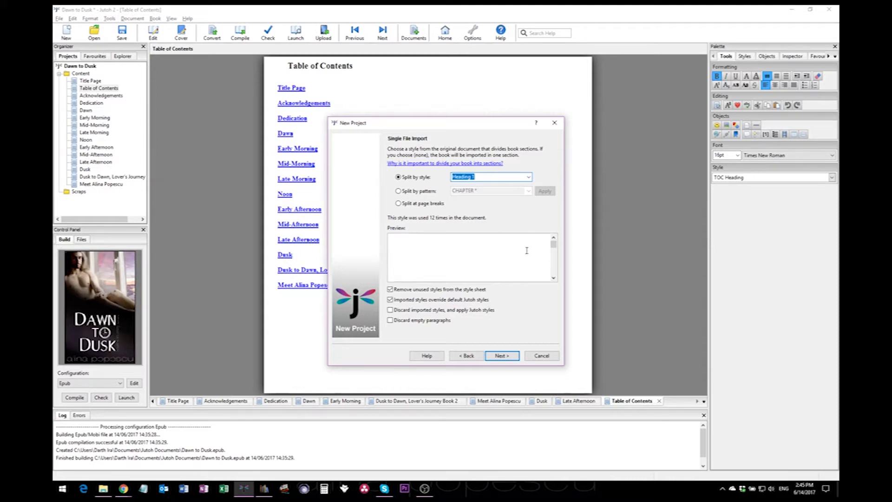
left_click(505, 356)
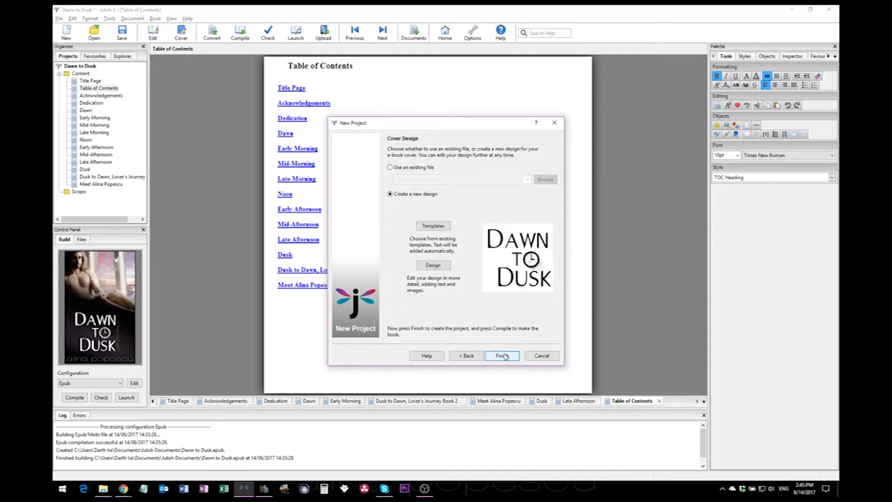
Use the existing dawn dusk_cover_new.jpg image as the cover and finish the wizard
left_click(397, 168)
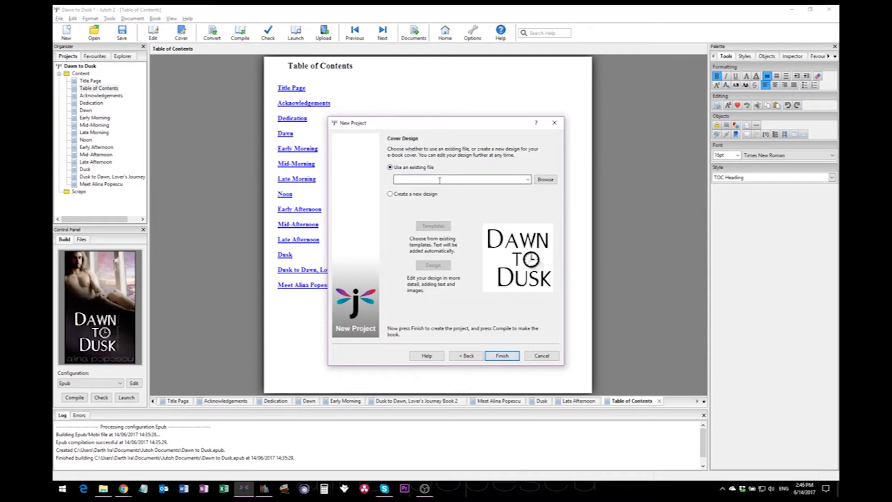
left_click(545, 179)
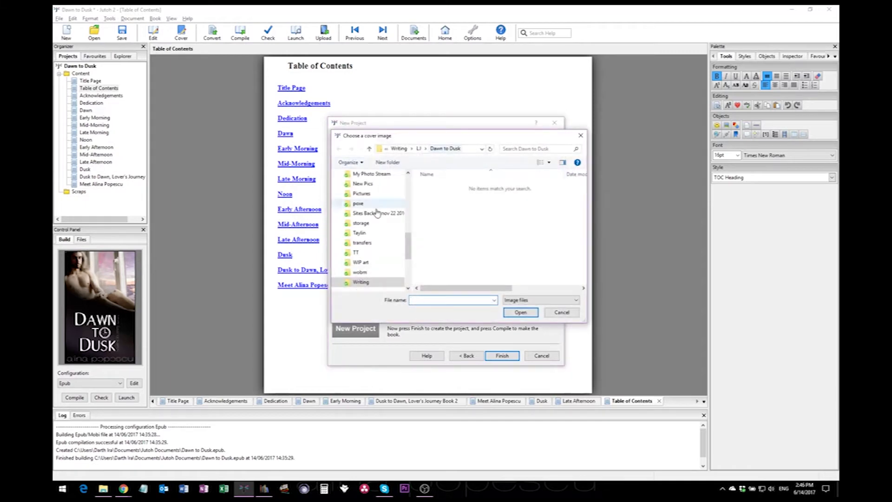
scroll(377, 213, "up", 10)
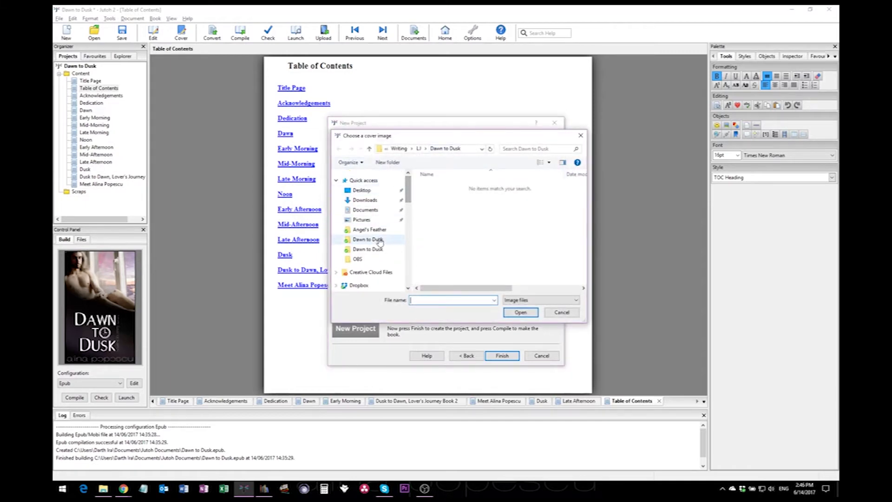
left_click(377, 249)
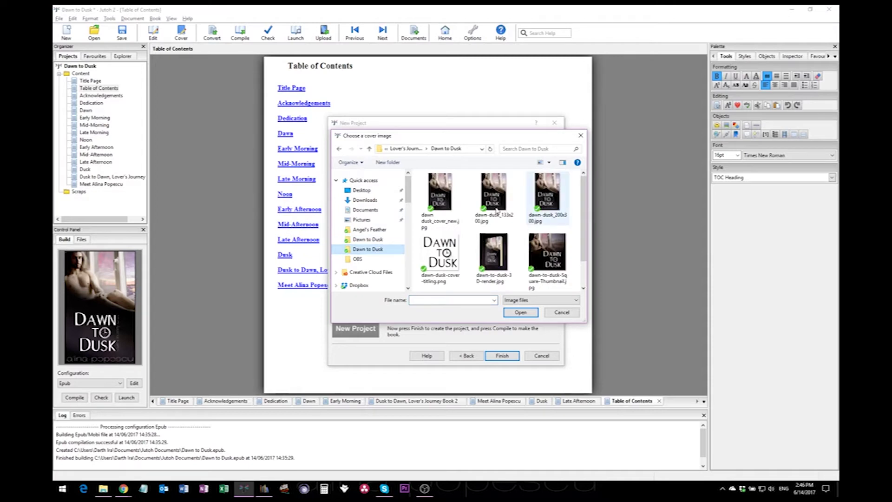
left_click(436, 199)
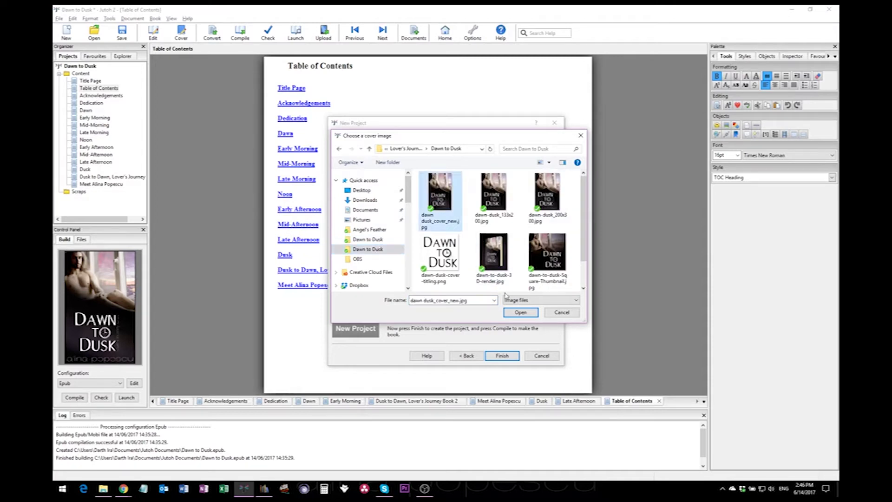
left_click(520, 313)
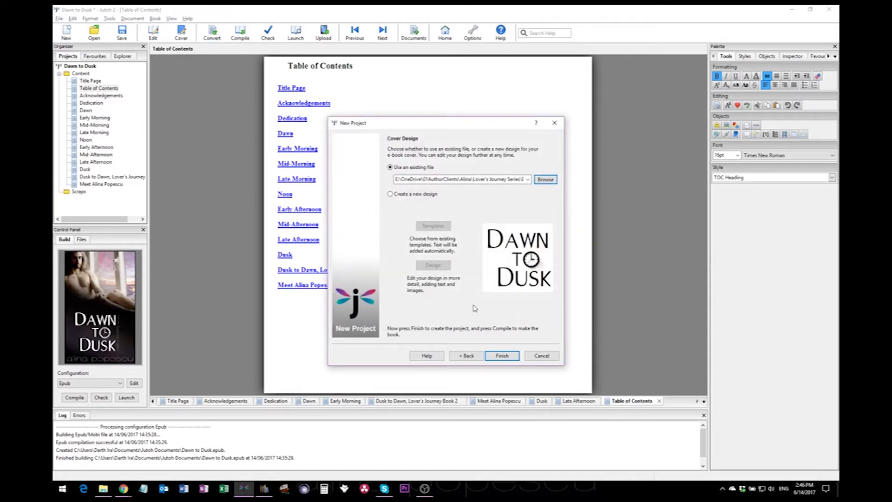
left_click(390, 194)
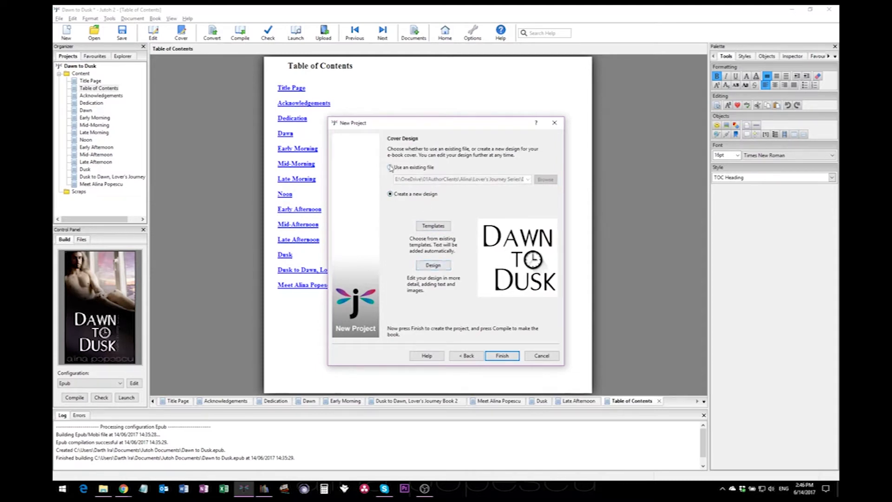
left_click(390, 168)
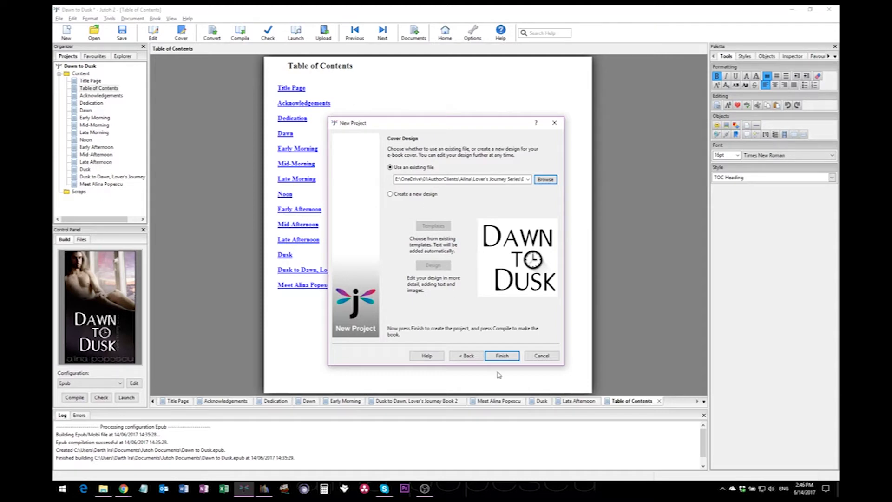
left_click(502, 355)
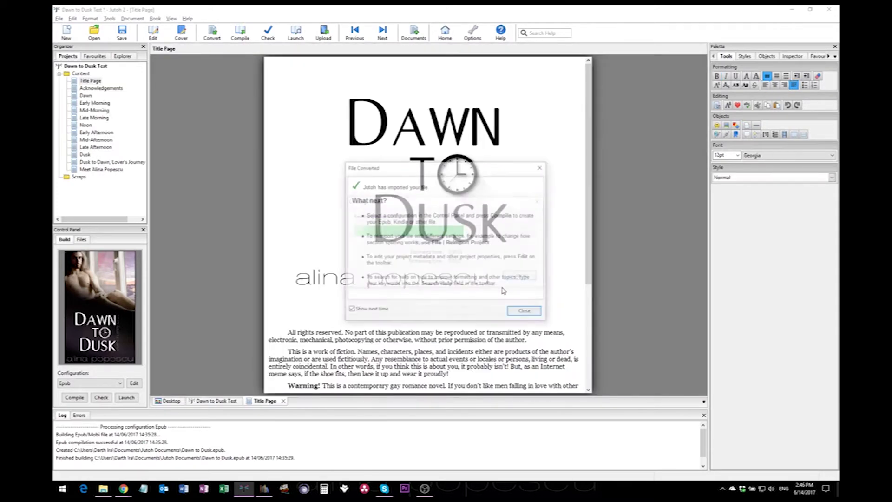
Close the File Converted summary to view the new project's Title Page
left_click(525, 312)
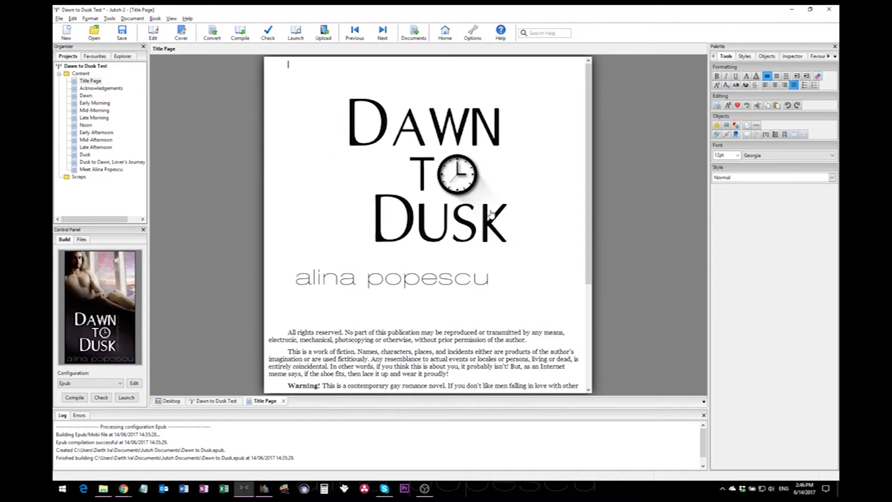
scroll(490, 215, "down", 3)
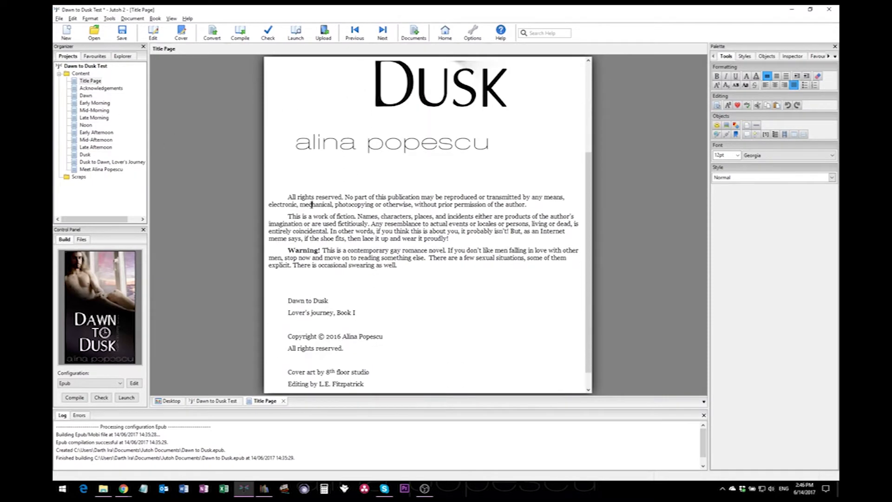
left_click_drag(283, 196, 421, 266)
scroll(440, 264, "down", 1)
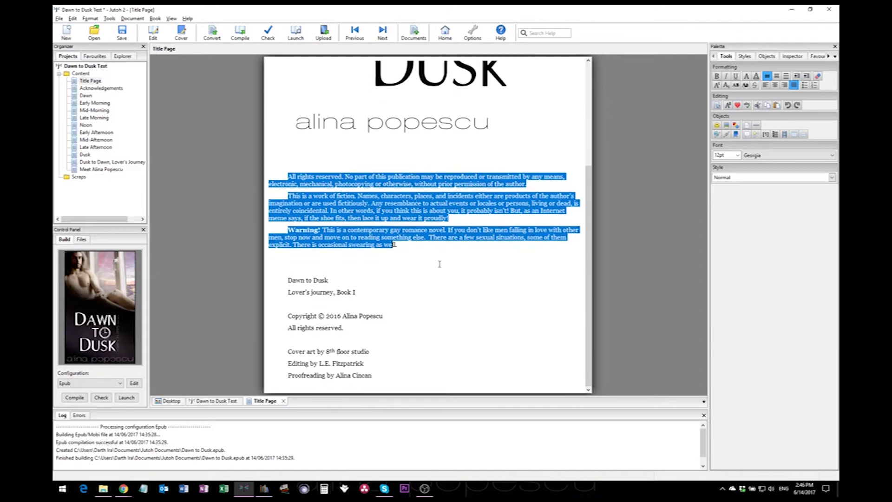
scroll(439, 264, "up", 2)
left_click(363, 250)
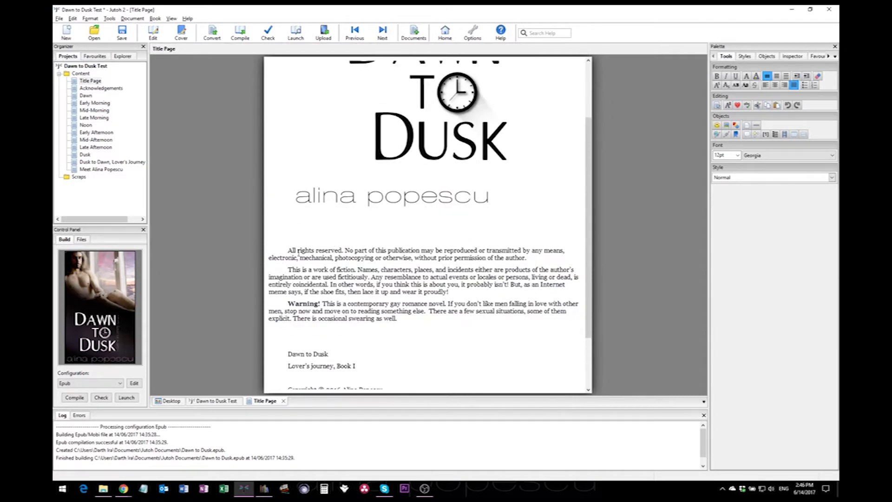
scroll(425, 200, "down", 1)
scroll(425, 200, "up", 3)
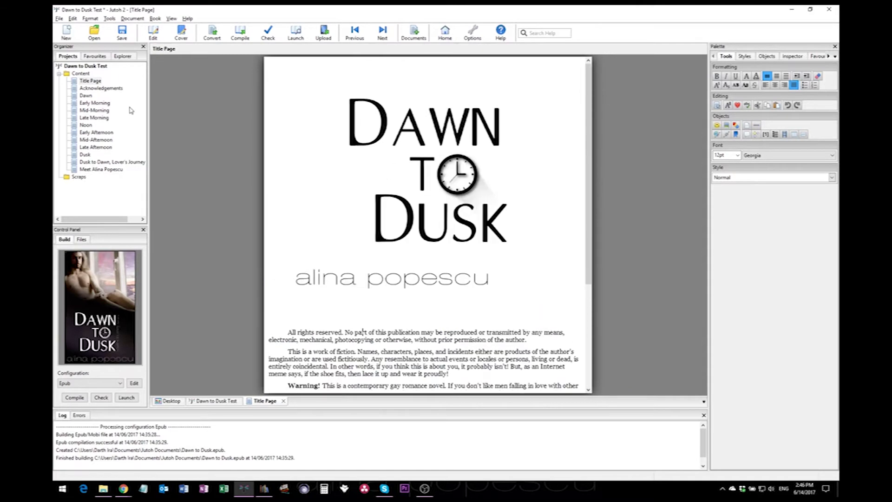
right_click(85, 82)
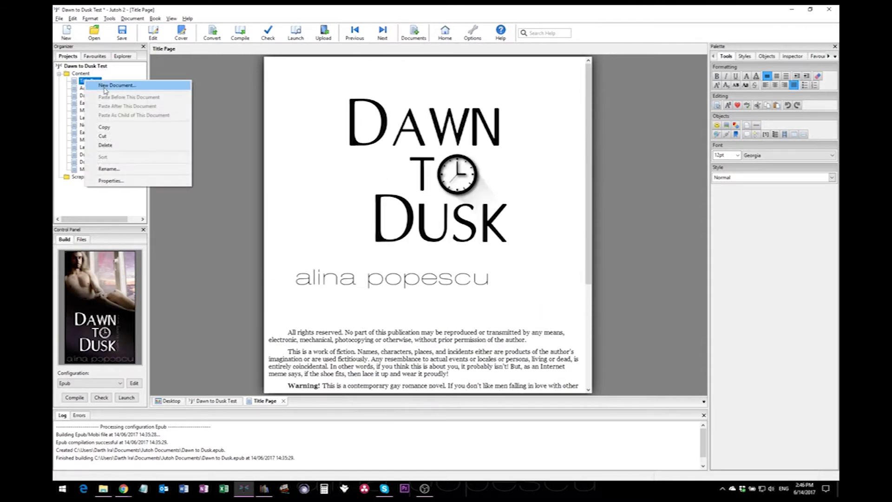
left_click(73, 74)
right_click(72, 76)
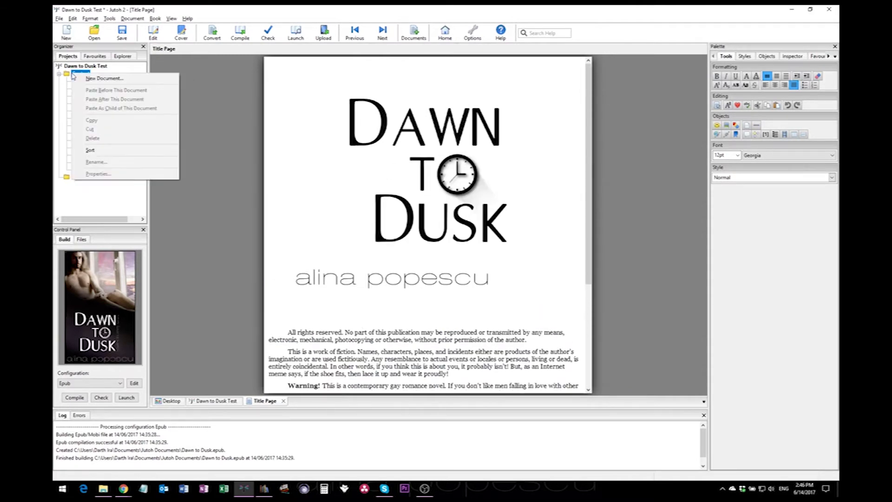
left_click(57, 139)
right_click(97, 133)
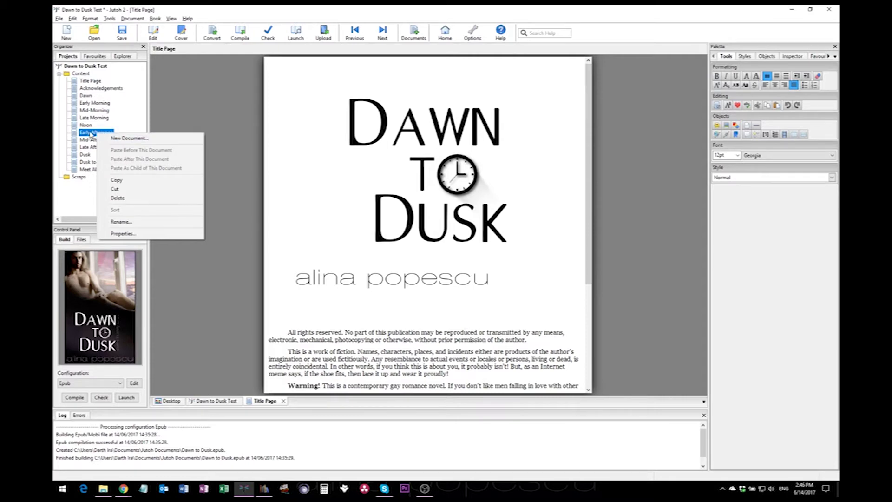
left_click(92, 82)
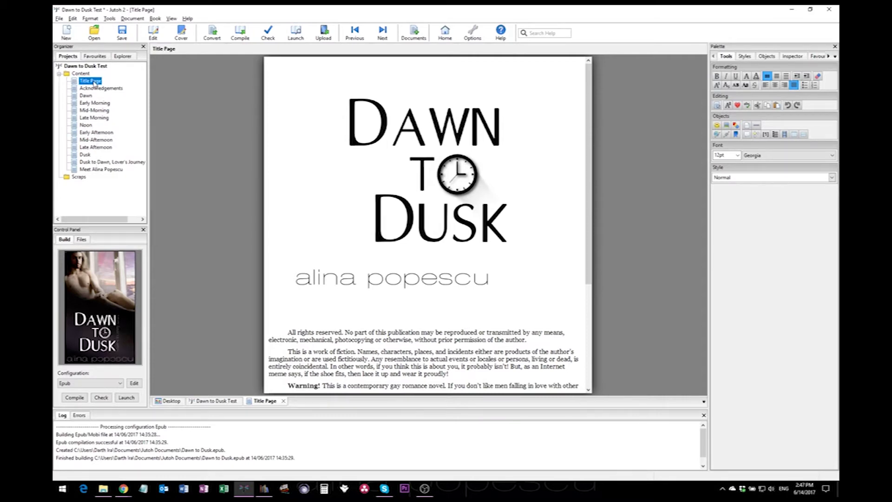
right_click(93, 82)
left_click(123, 87)
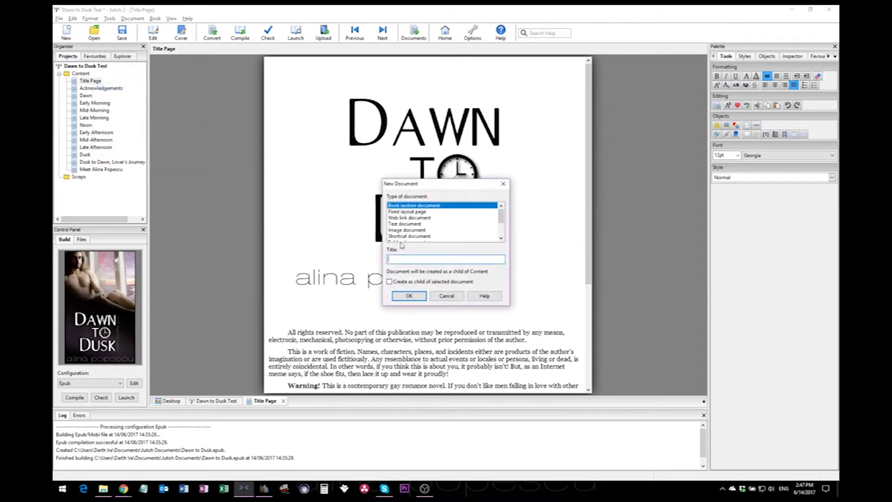
type("Copyright")
key("Return")
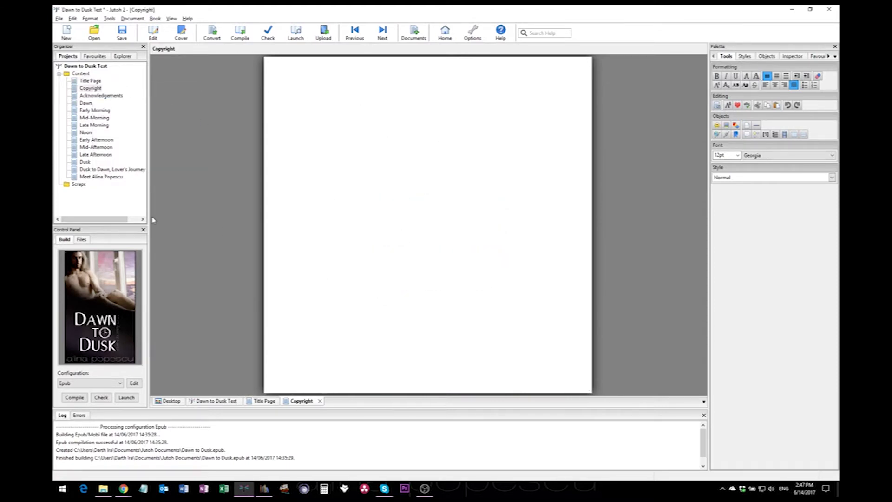
left_click(91, 81)
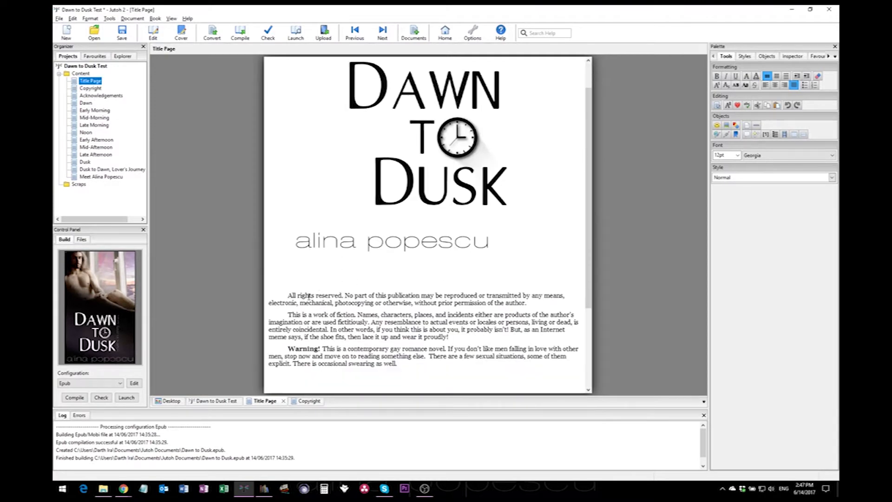
left_click(288, 295)
scroll(412, 317, "down", 3)
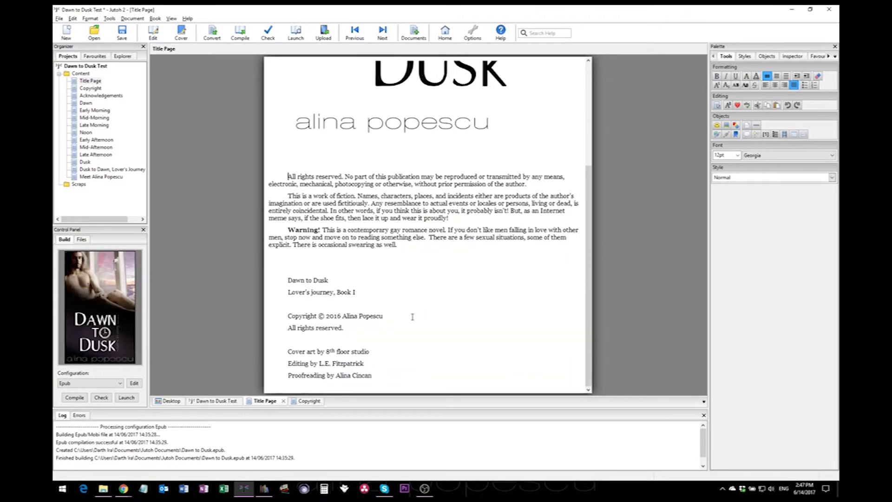
left_click(378, 376, "shift")
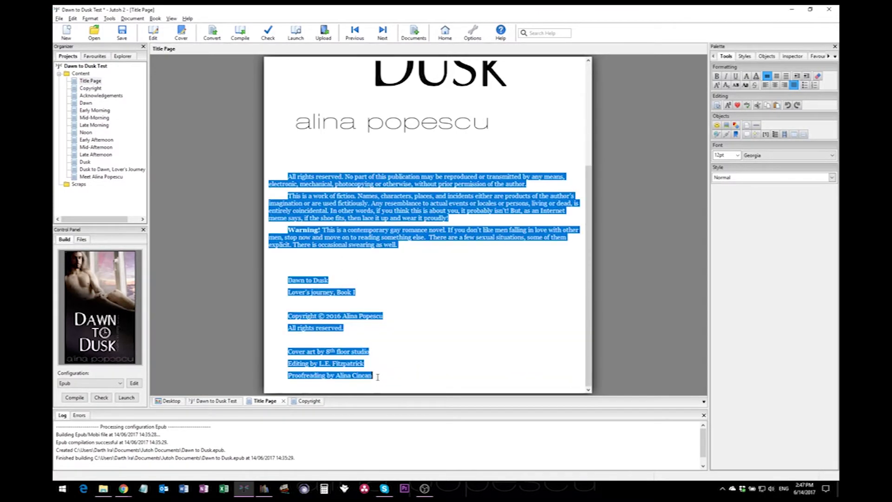
left_click(93, 89)
right_click(94, 89)
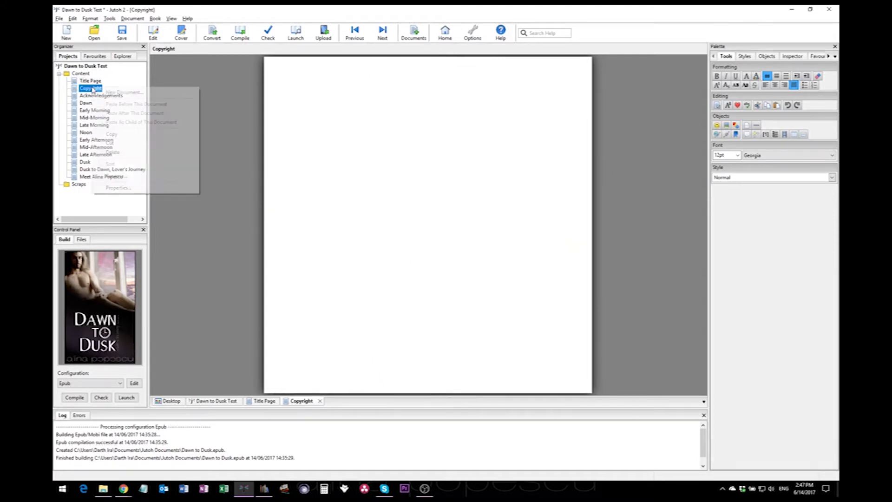
left_click(123, 153)
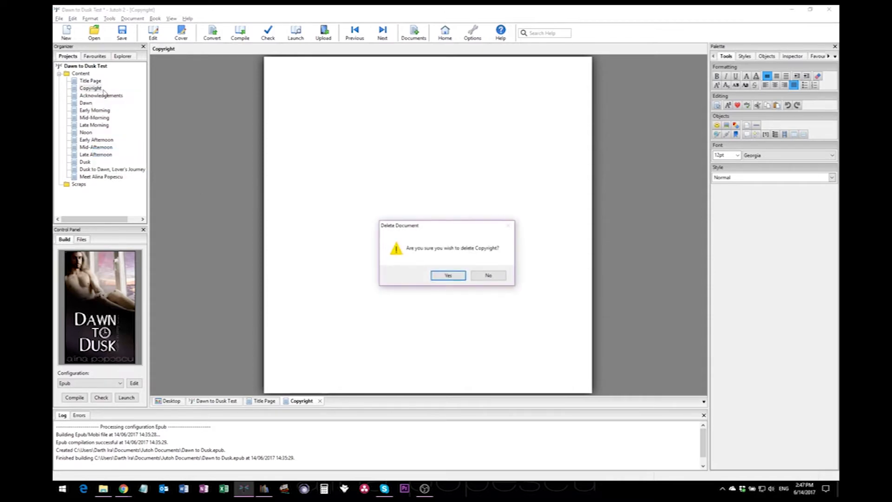
left_click(455, 277)
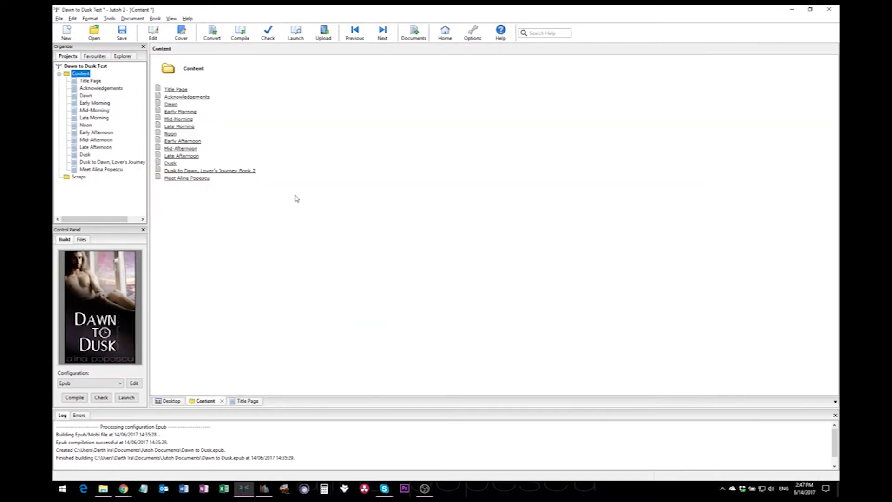
left_click(91, 81)
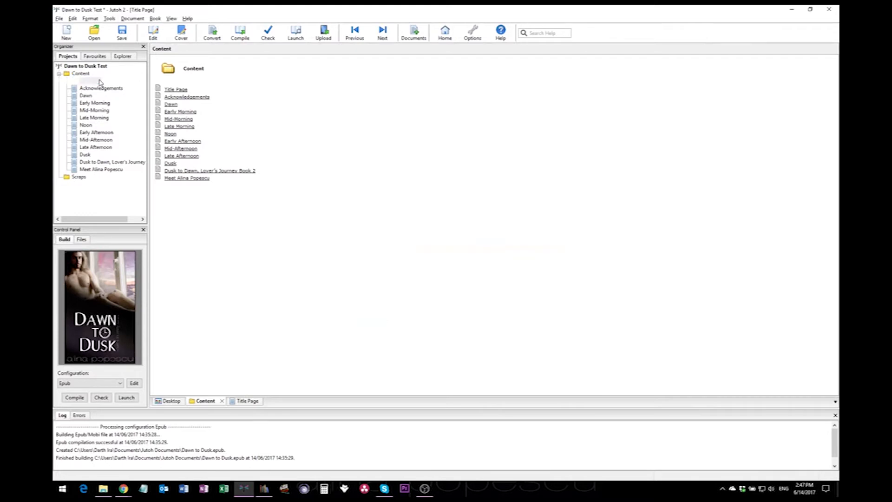
left_click(283, 169)
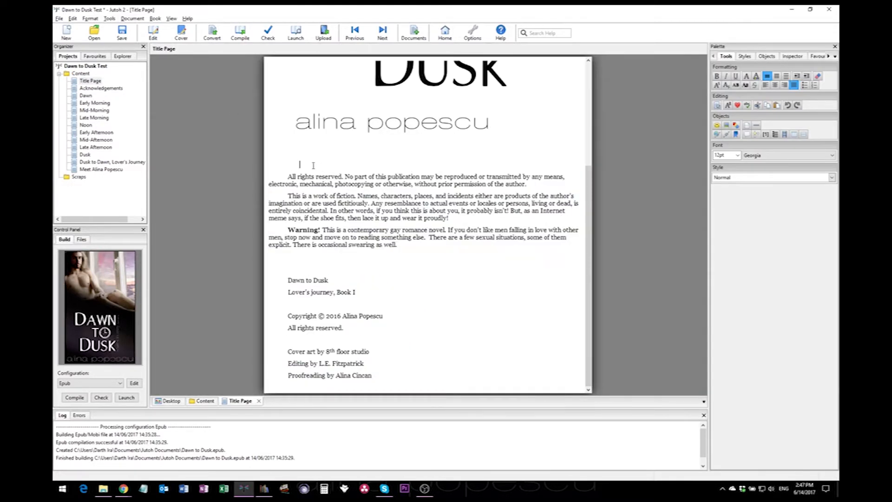
Delete the blank line above 'All rights reserved' on the Title Page
left_click_drag(300, 164, 288, 165)
key("Delete")
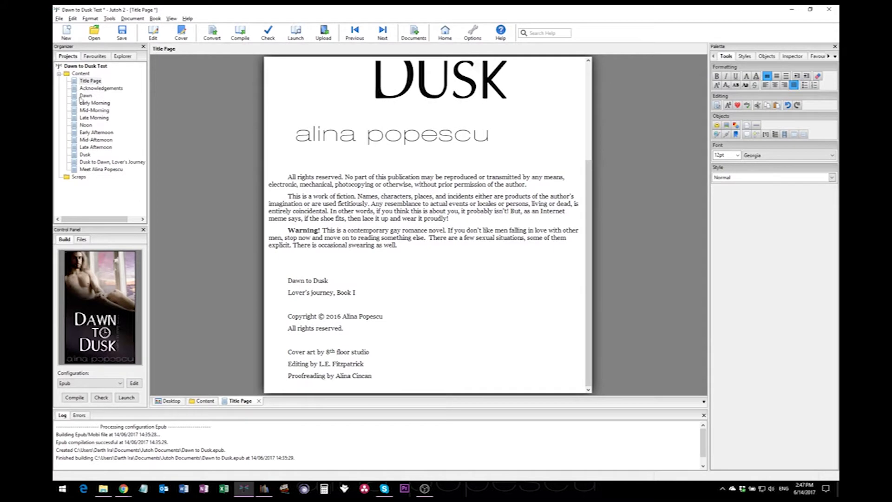
scroll(511, 176, "up", 3)
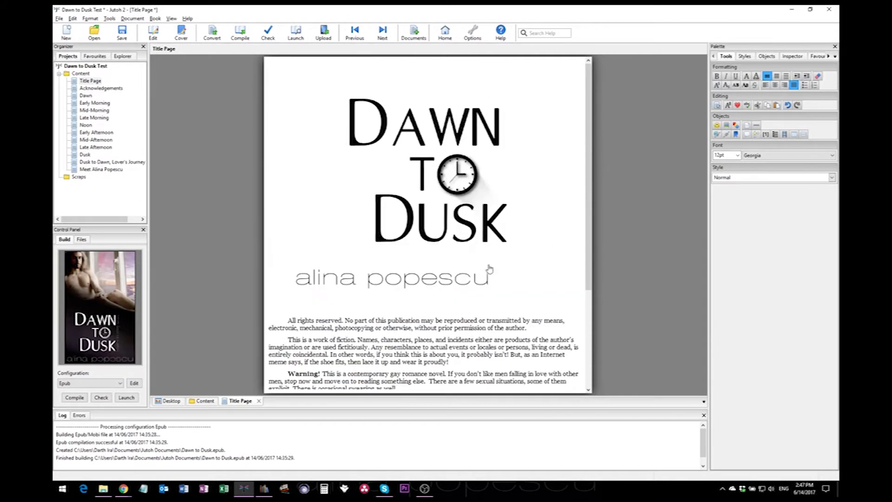
scroll(487, 269, "down", 3)
scroll(402, 297, "up", 3)
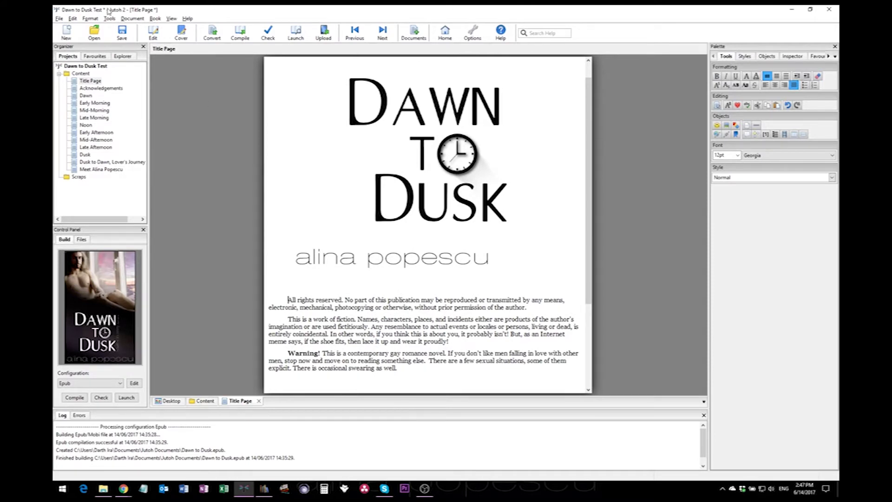
Insert a page break before the copyright text, then open Acknowledgements
left_click(95, 19)
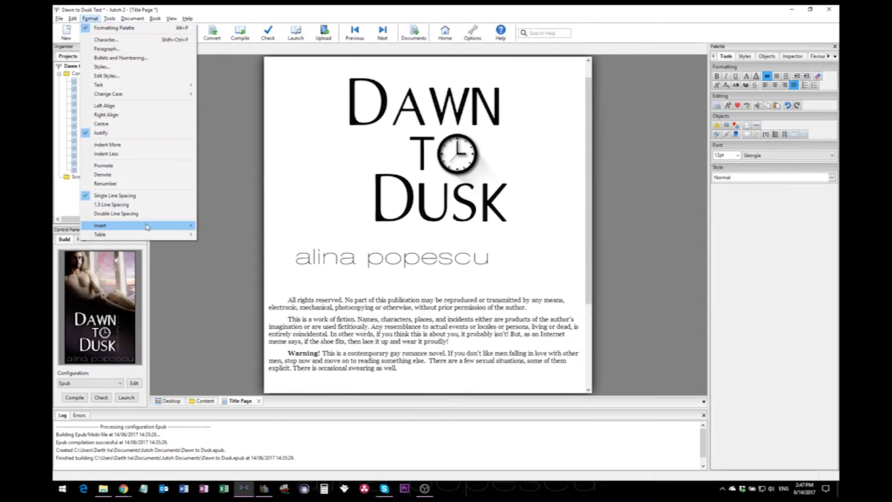
mouse_move(146, 226)
left_click(247, 305)
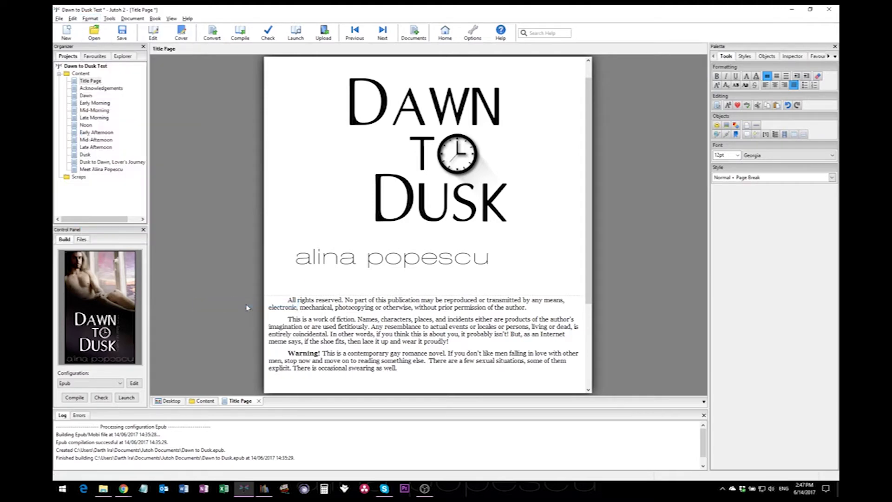
scroll(509, 310, "down", 3)
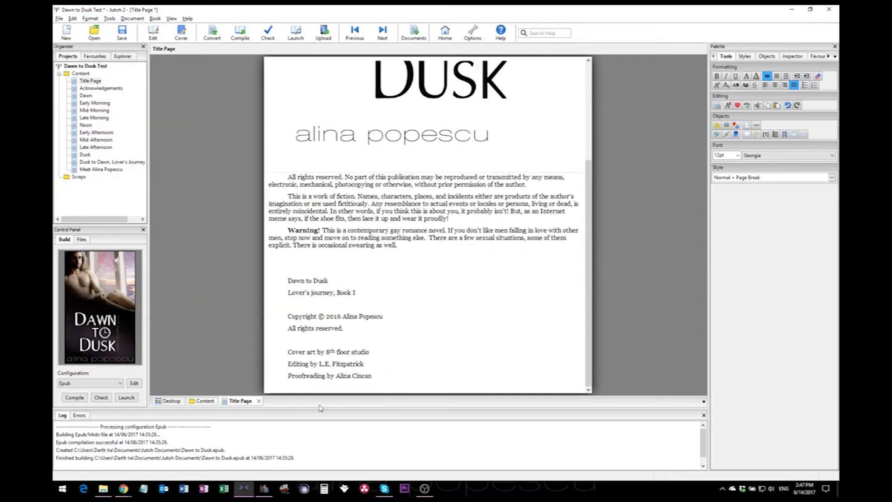
left_click(112, 89)
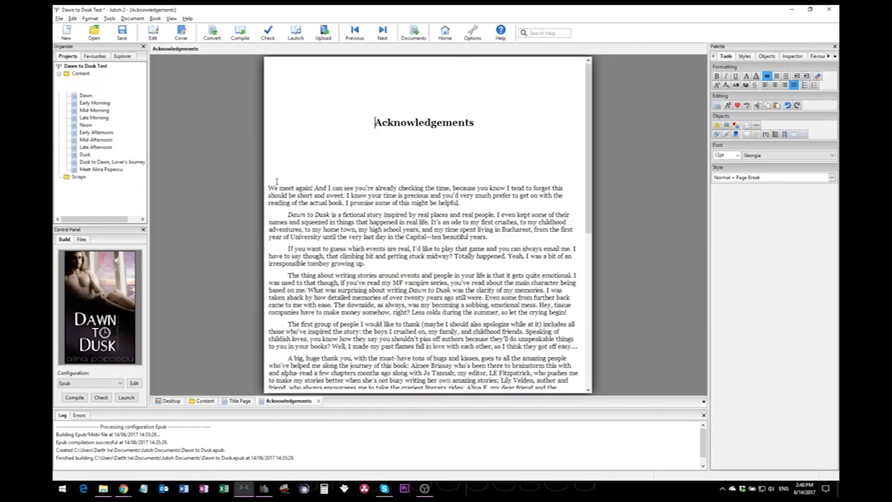
Justify the first two paragraphs of the Dawn chapter and scroll to its end
scroll(368, 211, "down", 7)
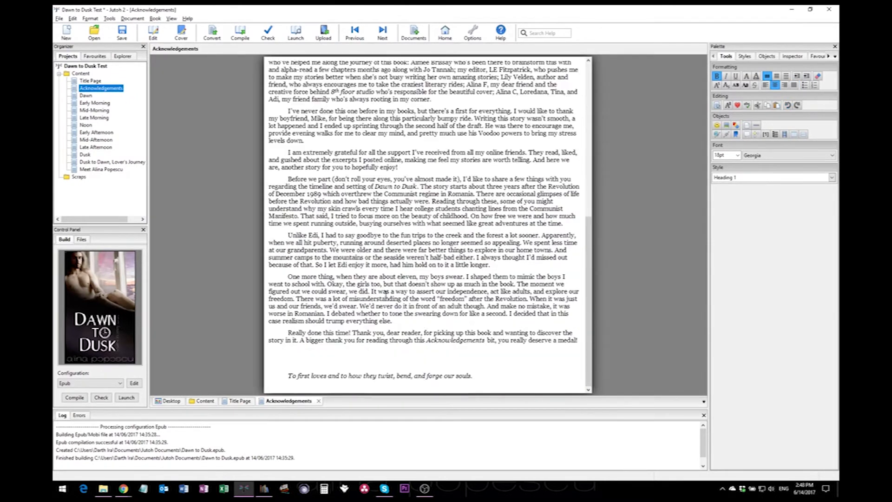
left_click(89, 95)
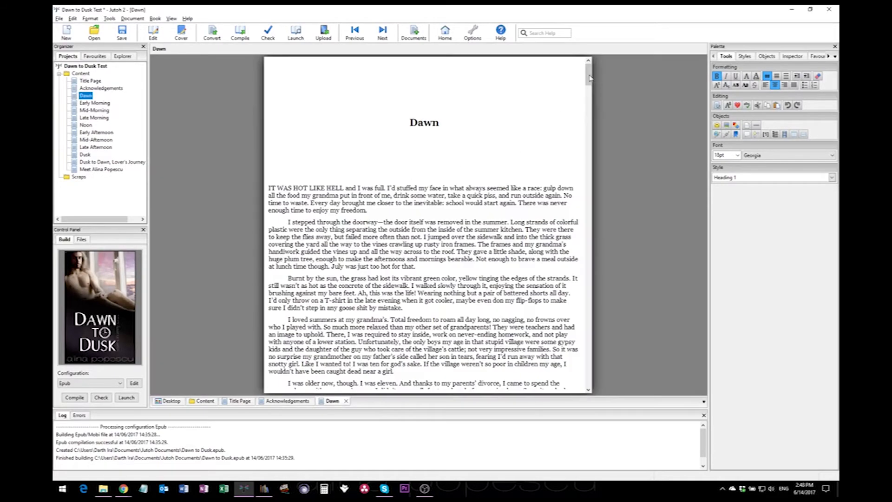
mouse_move(589, 77)
left_mouse_down()
mouse_move(589, 104)
mouse_move(588, 84)
left_mouse_up()
scroll(534, 135, "up", 3)
left_click_drag(421, 193, 268, 125)
left_click_drag(241, 77, 297, 93)
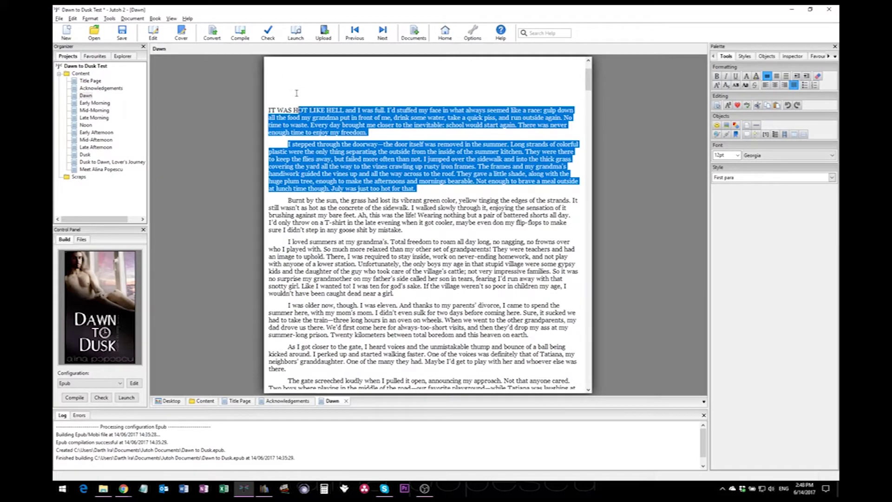
left_click(794, 85)
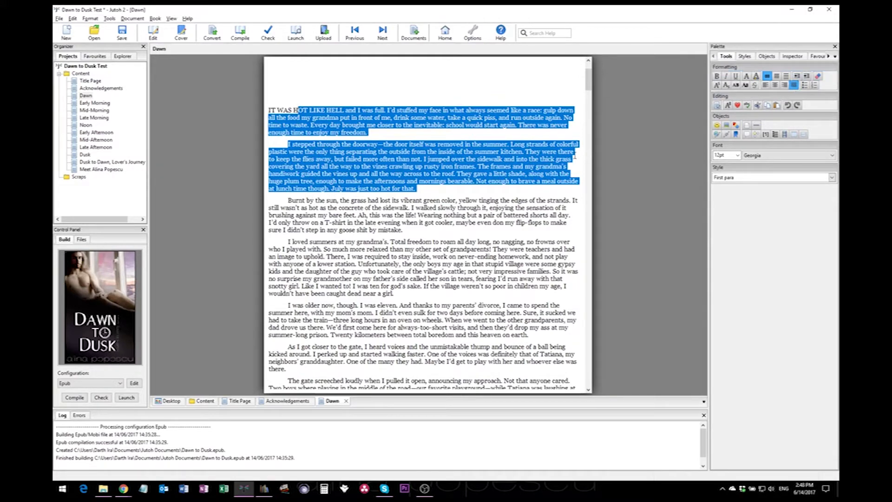
left_click(564, 197)
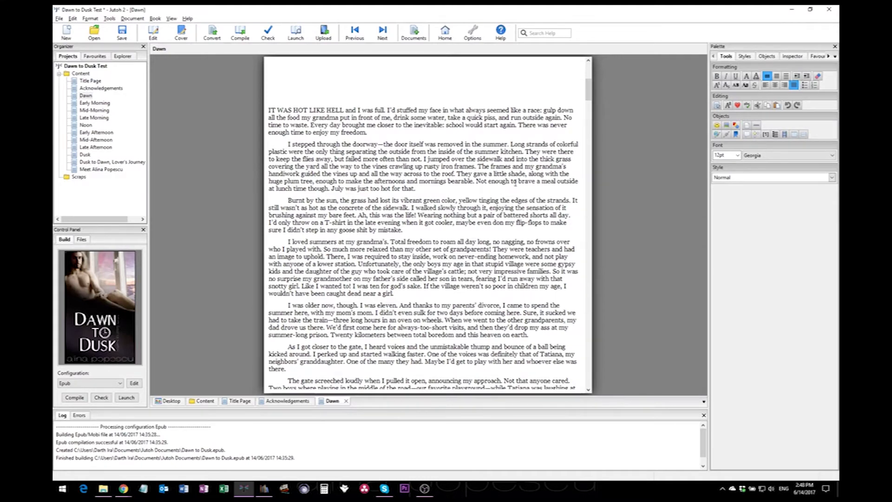
scroll(589, 144, "down", 10)
left_click_drag(589, 144, 588, 374)
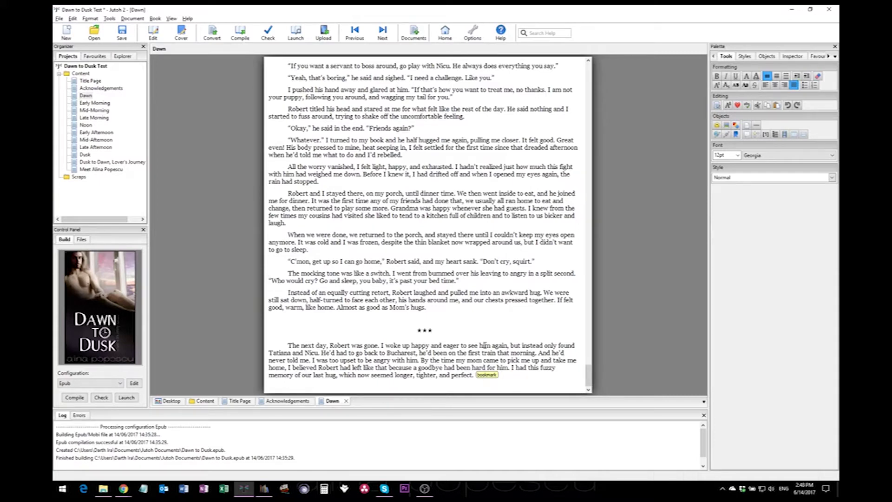
Remove the bookmarks after Dawn's last paragraph and before the Dusk to Dawn synopsis heading
double_click(486, 374)
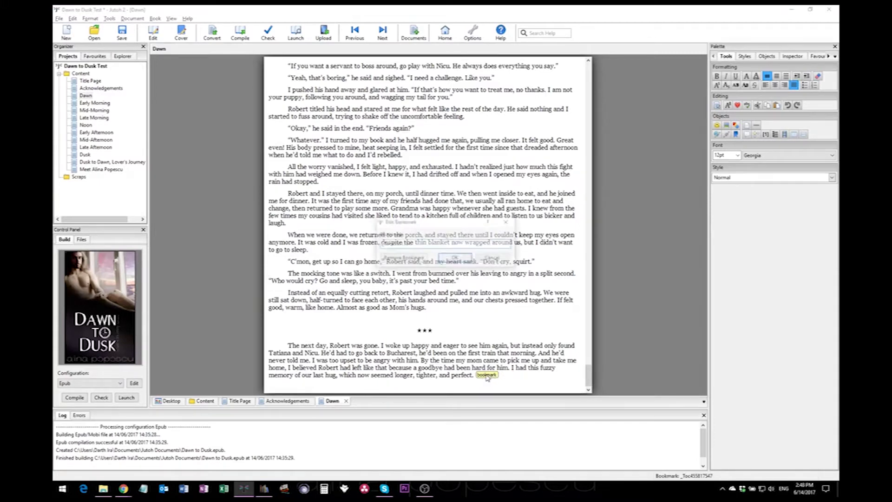
left_click(400, 257)
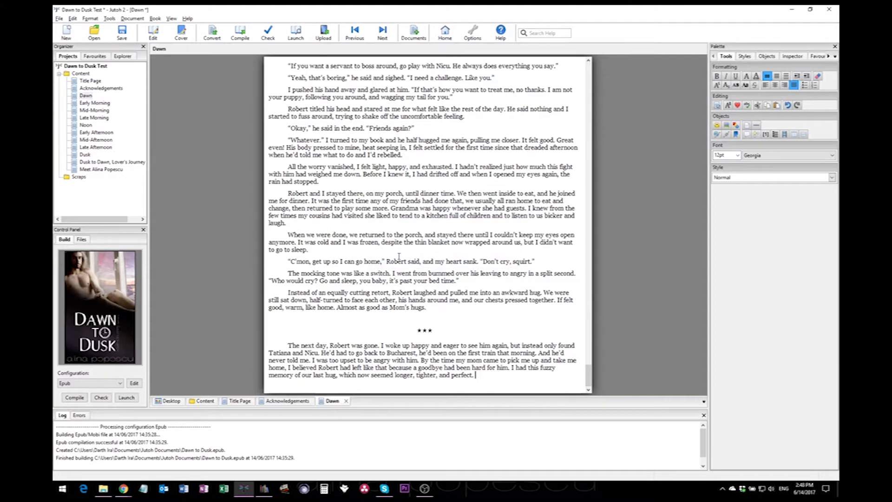
left_click(85, 154)
left_click(106, 162)
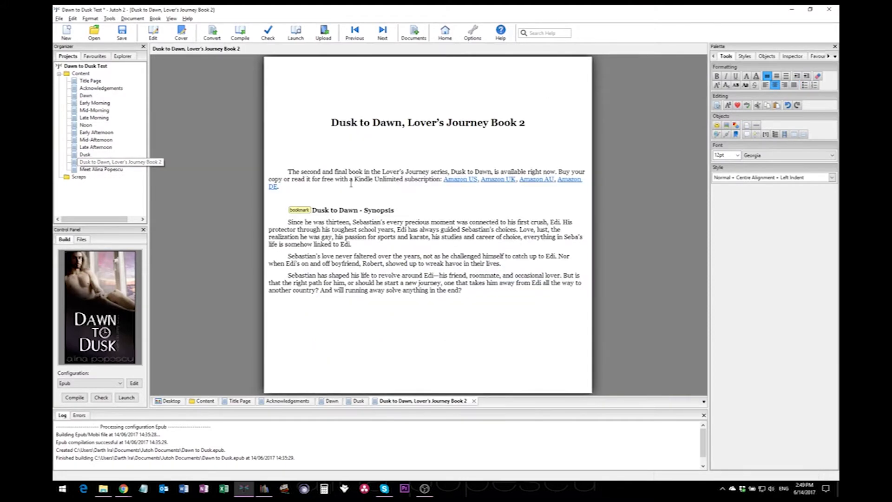
double_click(299, 210)
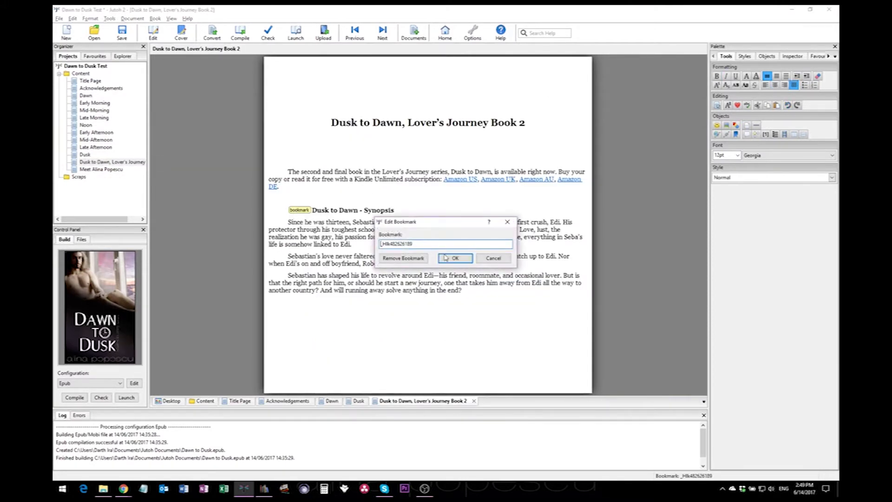
left_click(402, 258)
Open the bookmark in the Late Afternoon chapter's second paragraph for editing
left_click(101, 169)
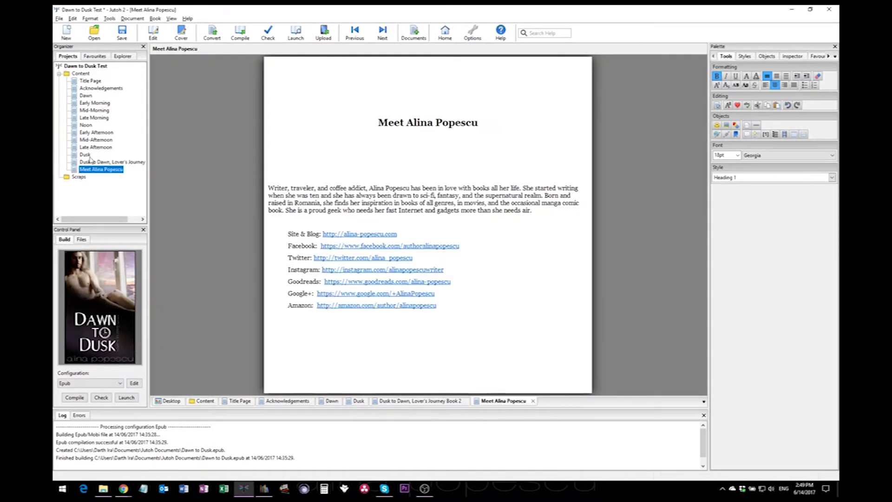
left_click(87, 155)
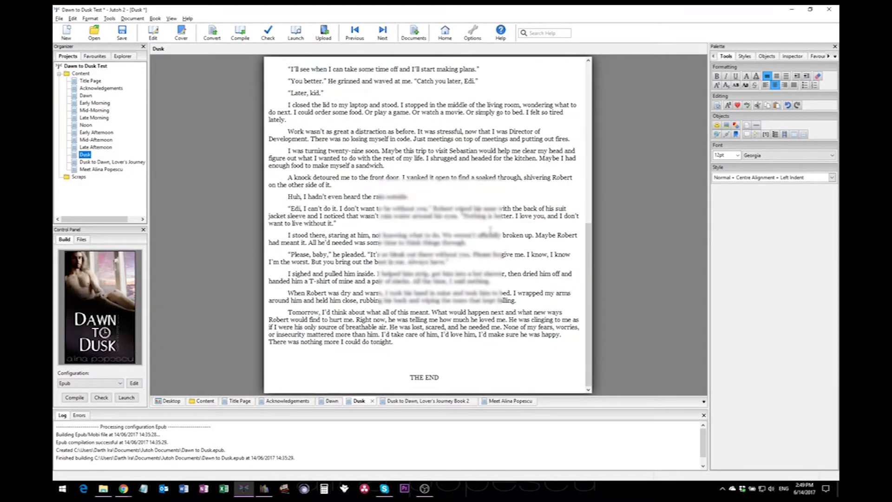
scroll(490, 229, "up", 10)
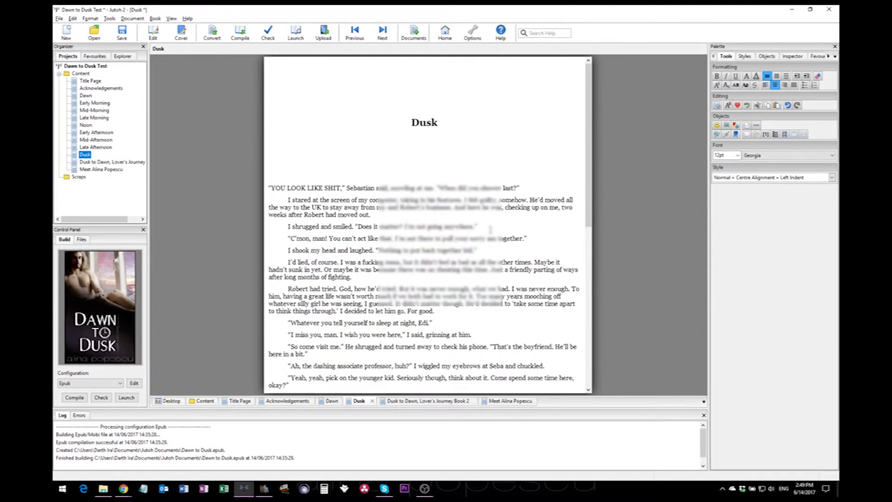
left_click(95, 146)
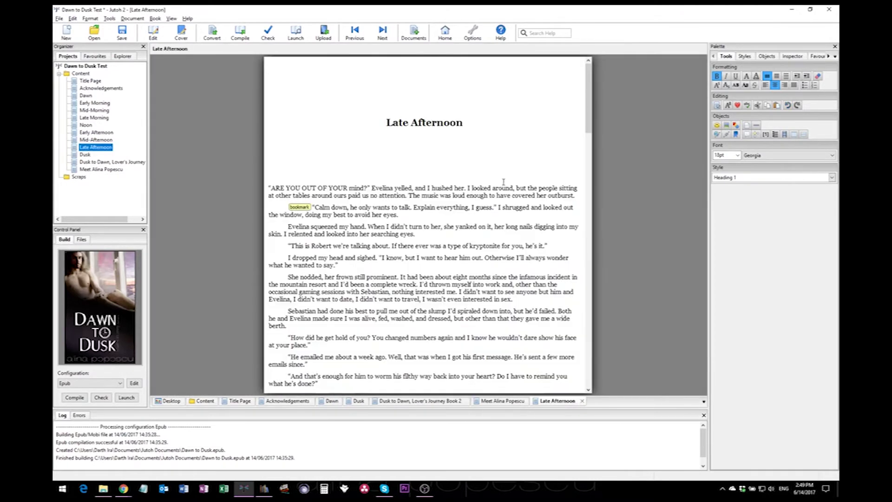
double_click(298, 207)
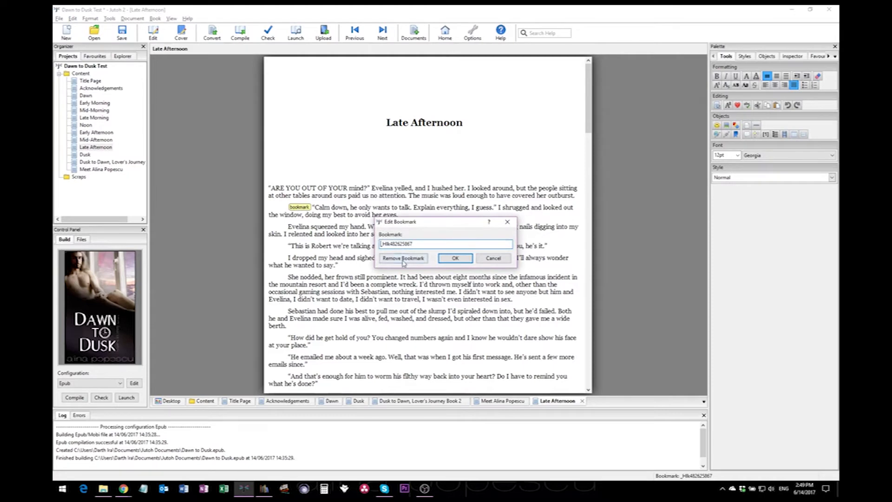
Remove the Late Afternoon bookmark and return to the top of the Title Page
left_click(402, 258)
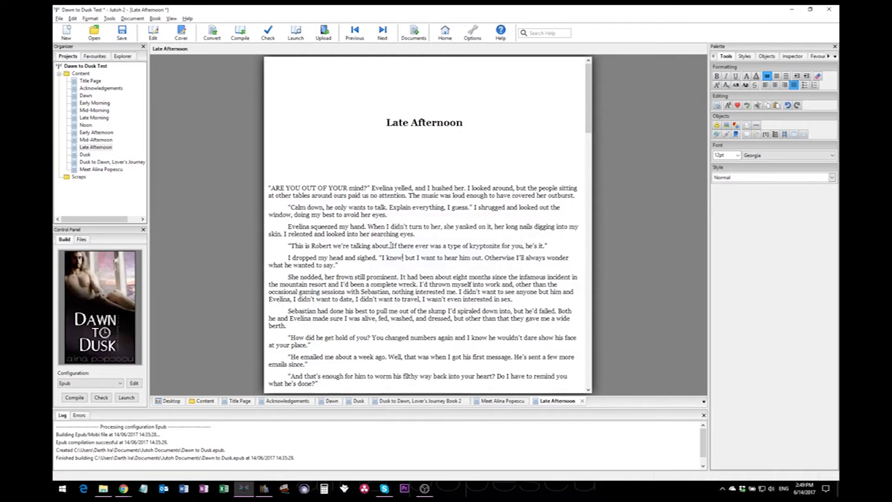
left_click(89, 140)
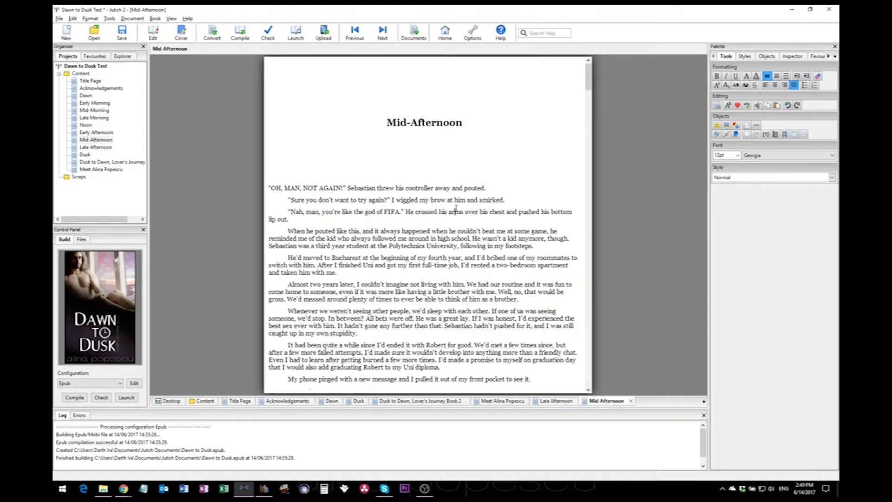
left_click(91, 81)
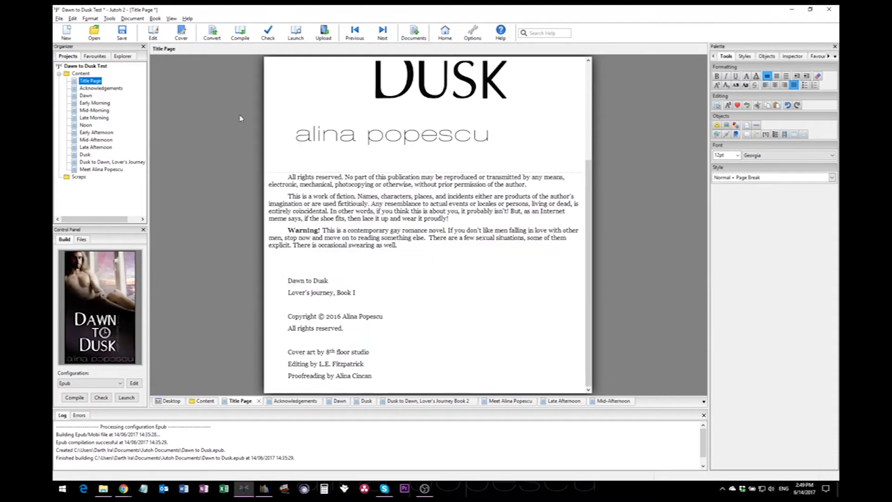
scroll(537, 158, "up", 3)
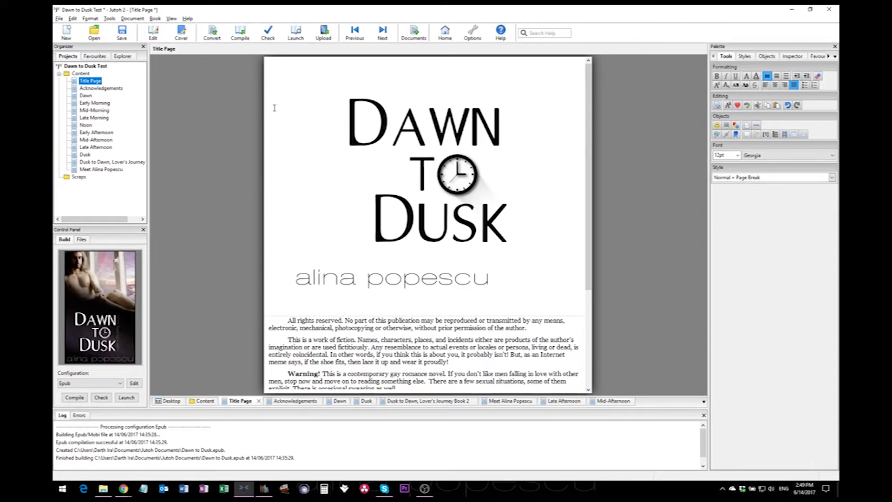
Start the Book > Build Table of Contents wizard and choose to create contents with Jutoh's help
left_click(155, 19)
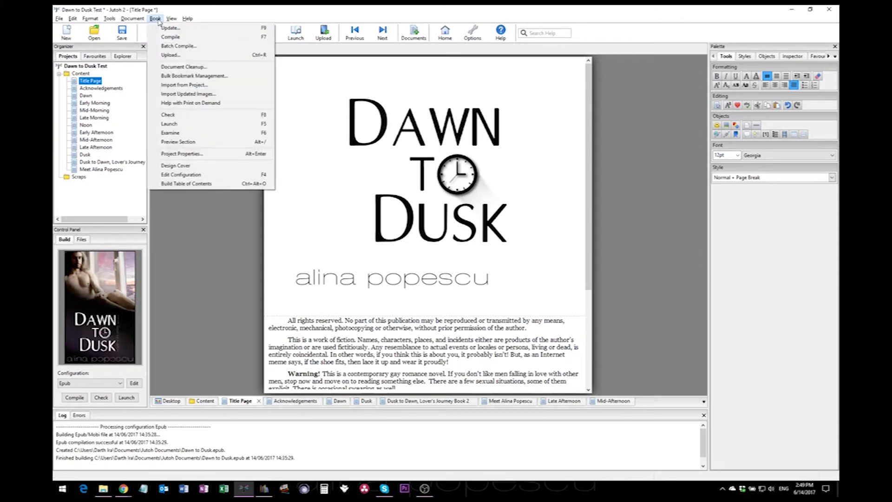
left_click(199, 184)
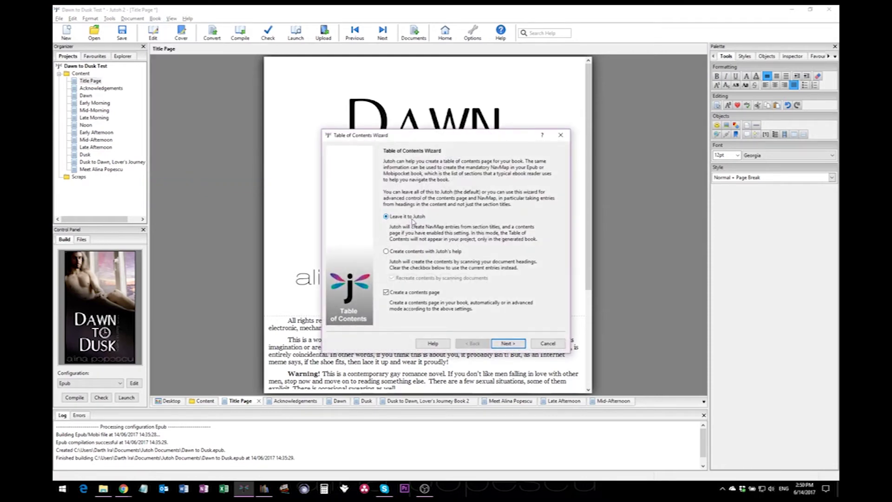
left_click(411, 252)
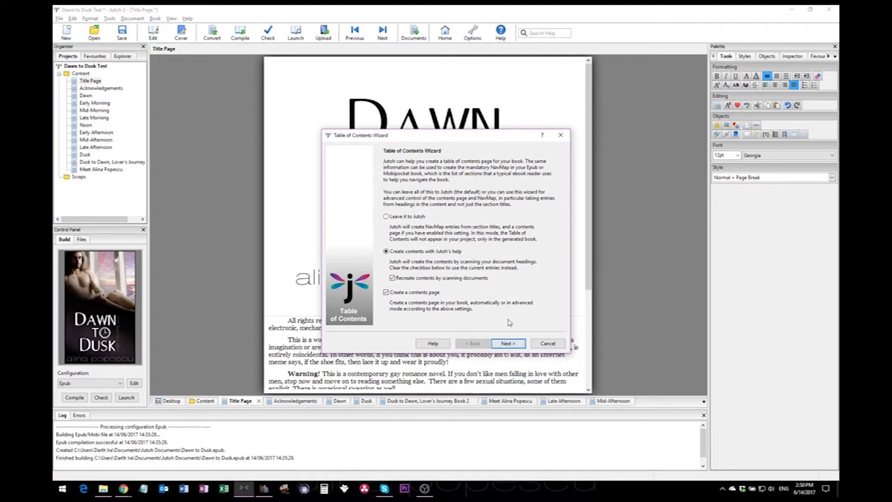
left_click(507, 343)
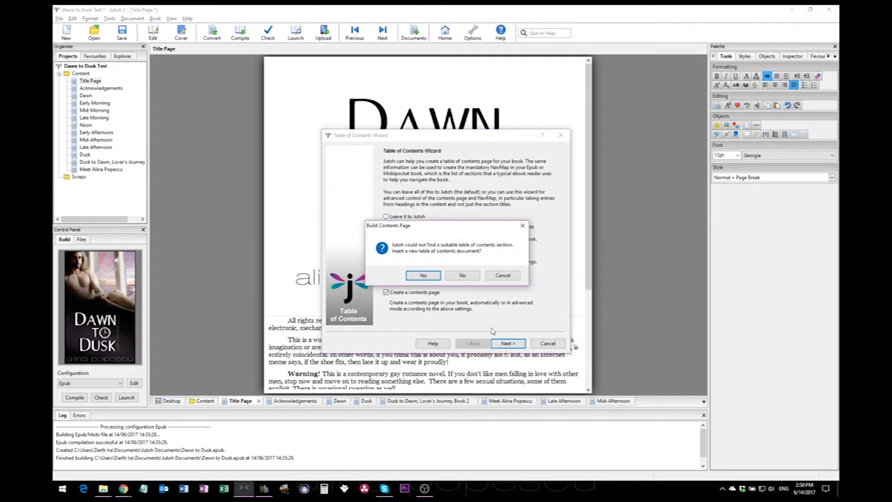
Insert a new contents document and review the max heading level value of 3
left_click(423, 276)
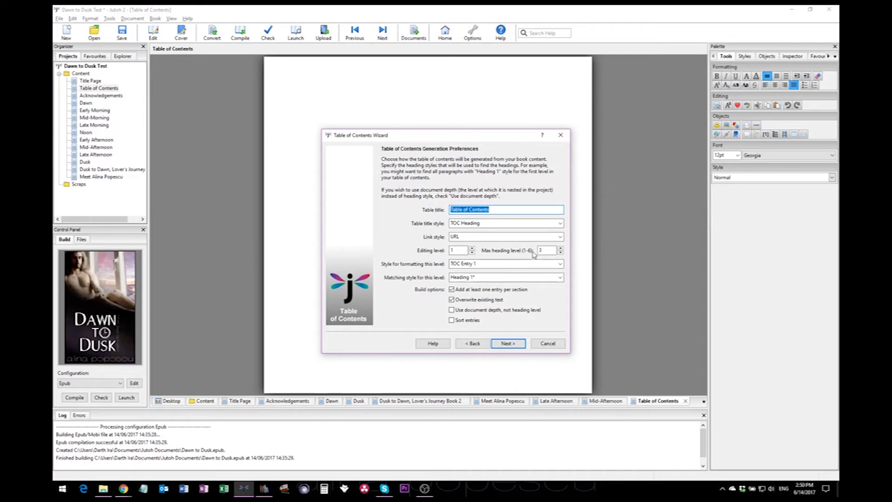
left_click(551, 251)
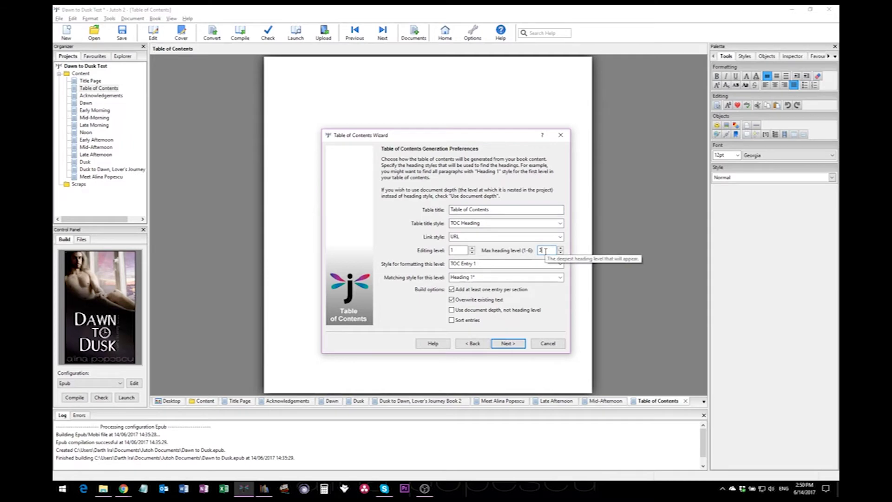
double_click(543, 251)
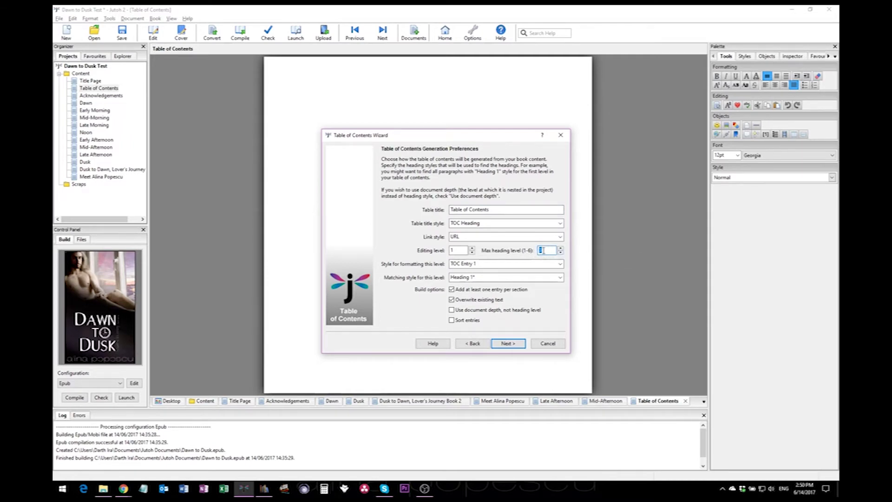
left_click(546, 250)
key("Tab")
key("Tab")
left_click(547, 250)
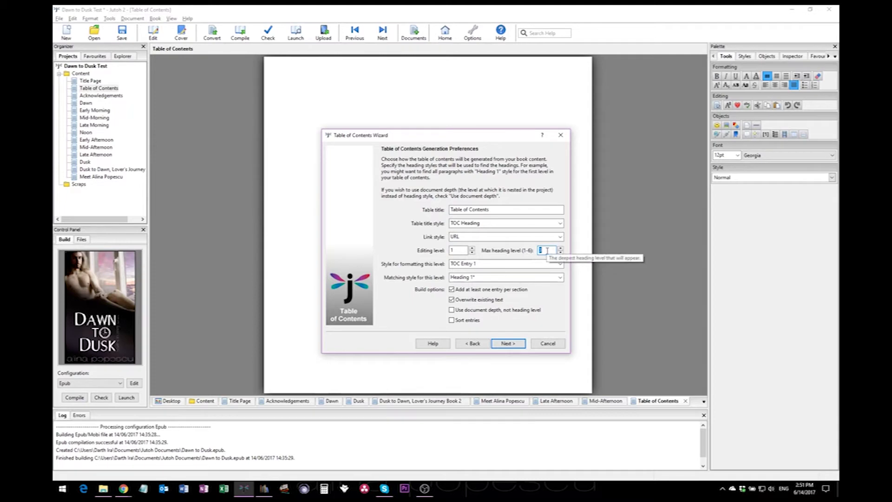
Keep Heading 1 as the matching style with the TOC Heading title style, and continue
left_click(527, 275)
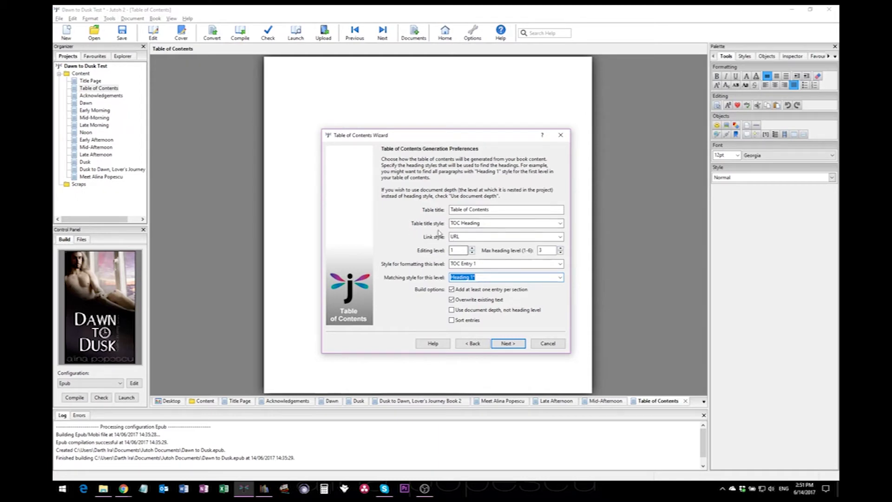
left_click_drag(450, 226, 501, 225)
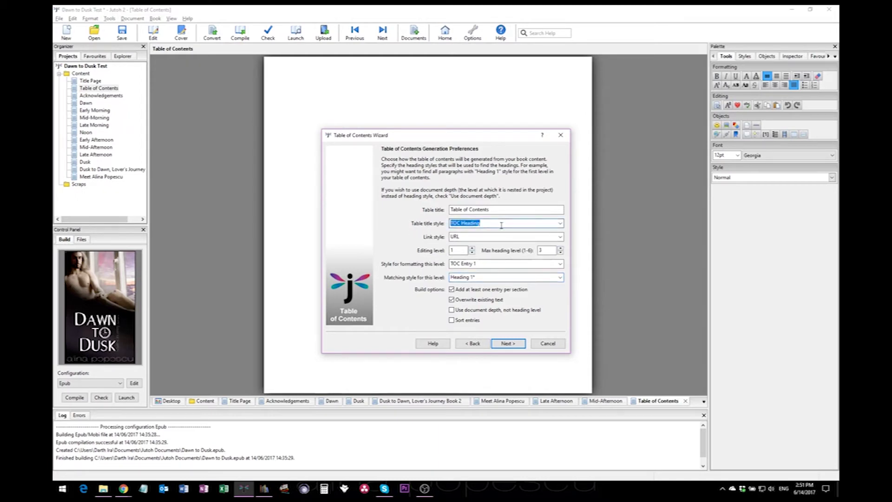
mouse_move(450, 278)
left_mouse_down()
mouse_move(484, 280)
mouse_move(436, 279)
left_mouse_up()
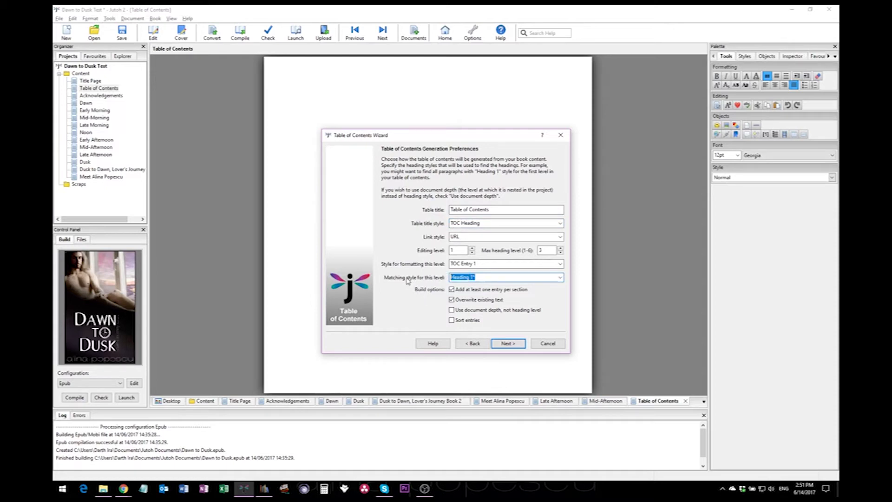
left_click(560, 278)
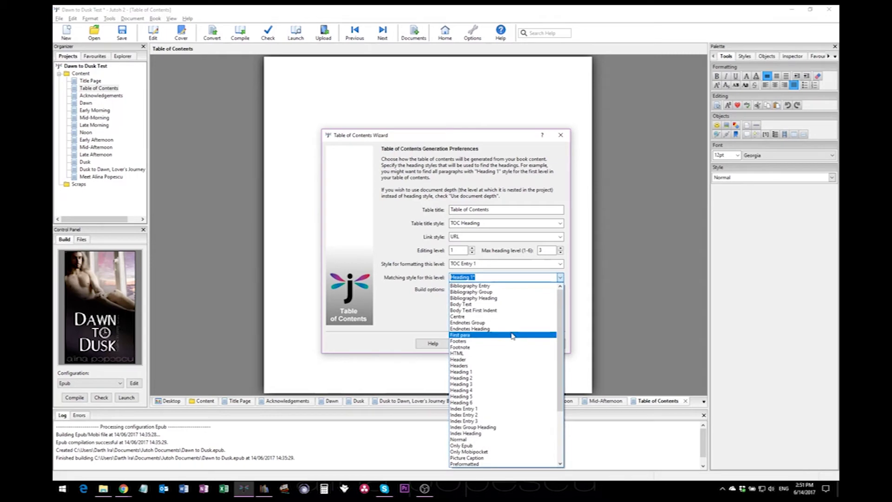
scroll(502, 378, "down", 3)
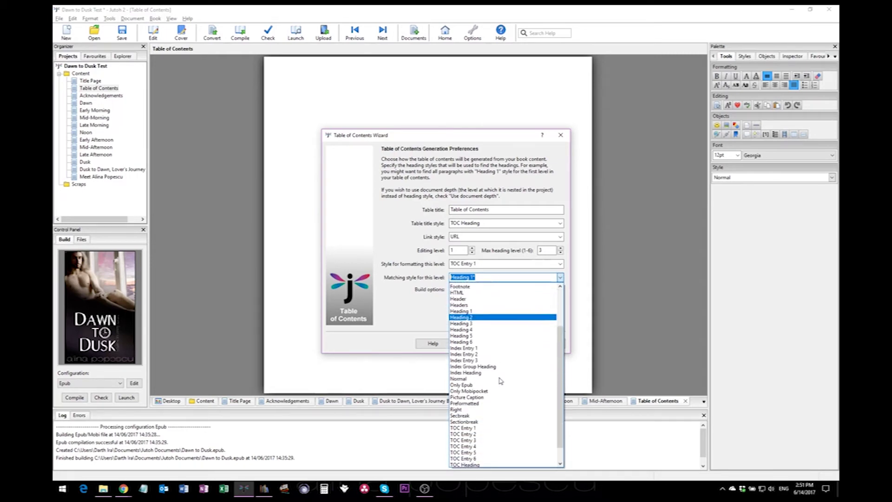
scroll(500, 381, "up", 3)
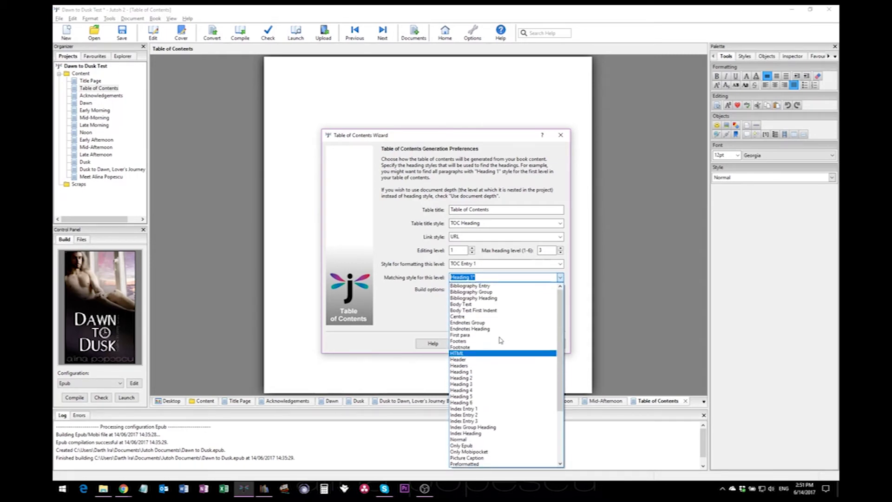
left_click(559, 278)
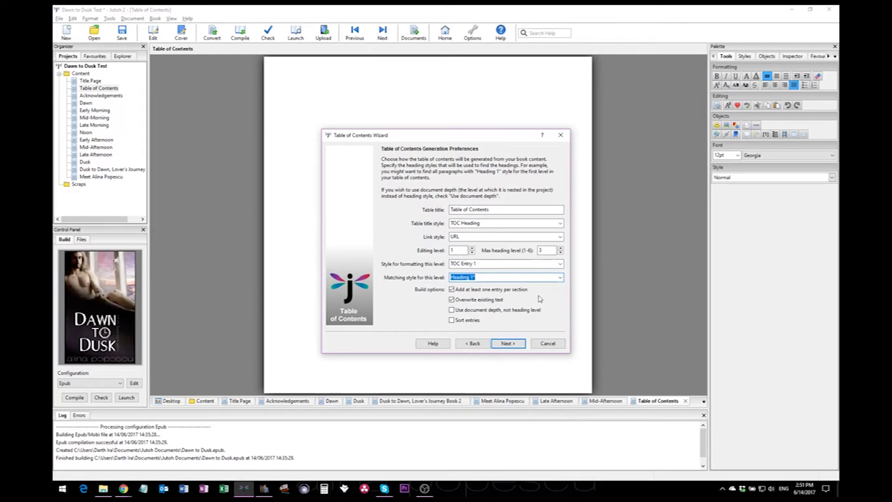
left_click(511, 345)
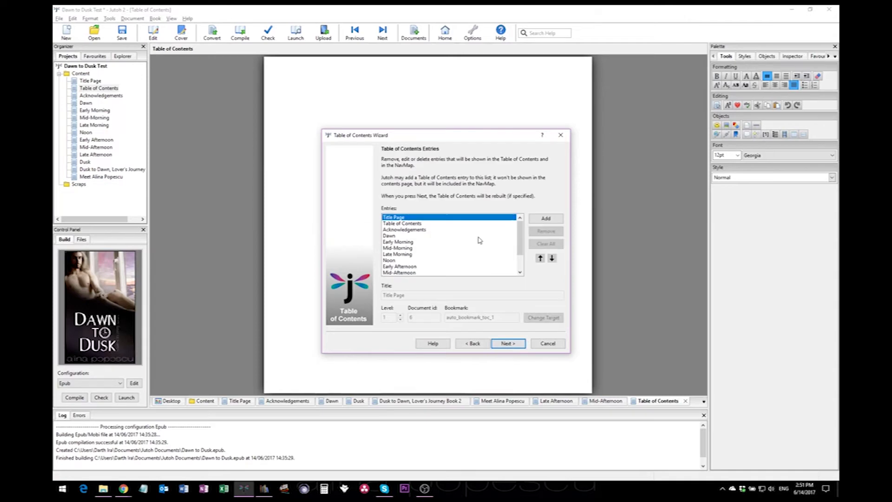
Review the Table of Contents, Acknowledgements and Dawn entries in the wizard's list
scroll(464, 238, "down", 2)
scroll(464, 238, "down", 1)
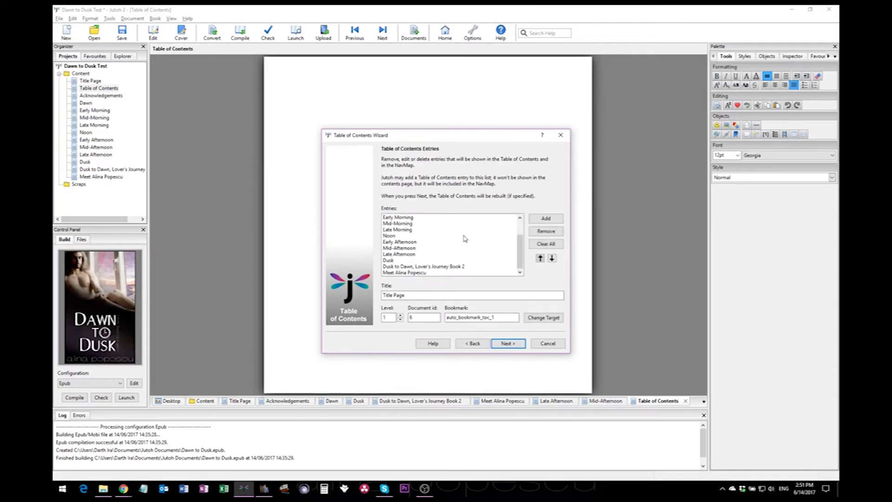
scroll(465, 238, "up", 3)
left_click(407, 223)
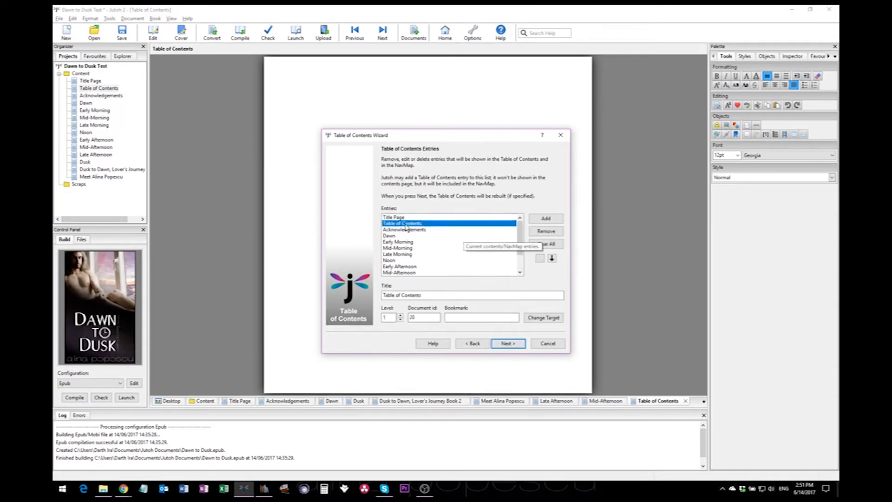
left_click(406, 230)
left_click(401, 235)
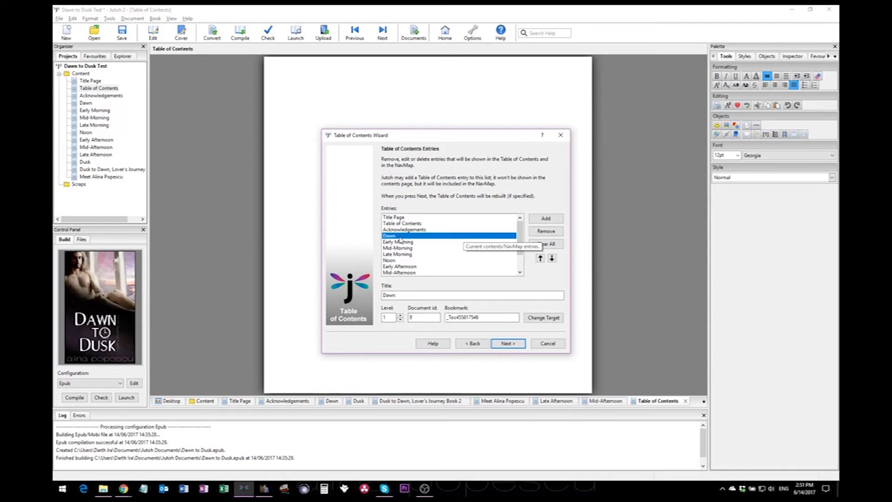
Try adding a new contents entry in the Bookmark Selector, then cancel it
left_click(545, 218)
scroll(383, 205, "down", 1)
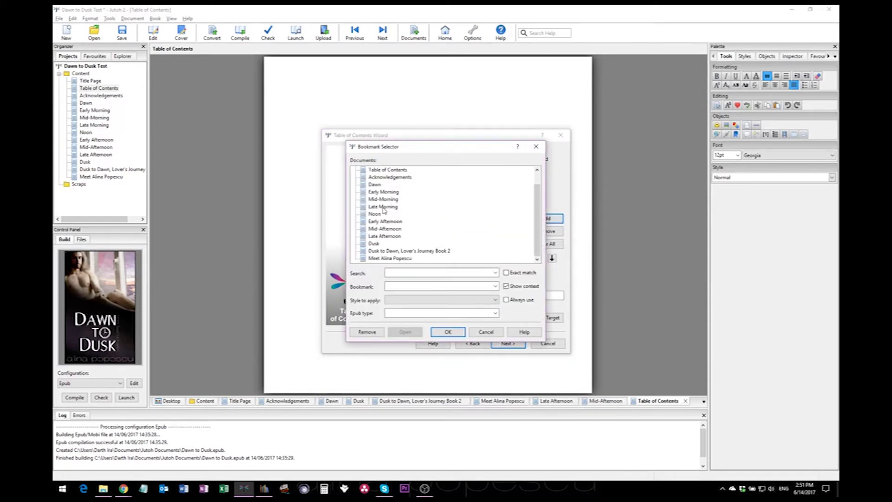
scroll(371, 197, "up", 1)
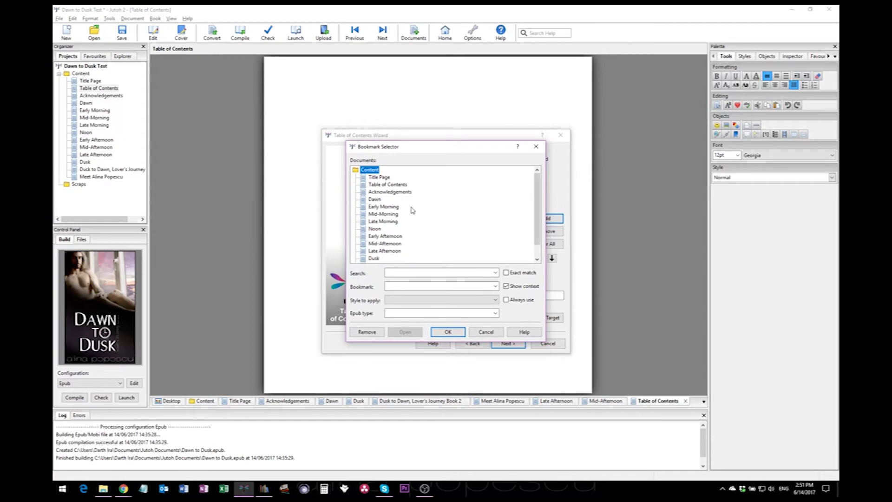
left_click(487, 332)
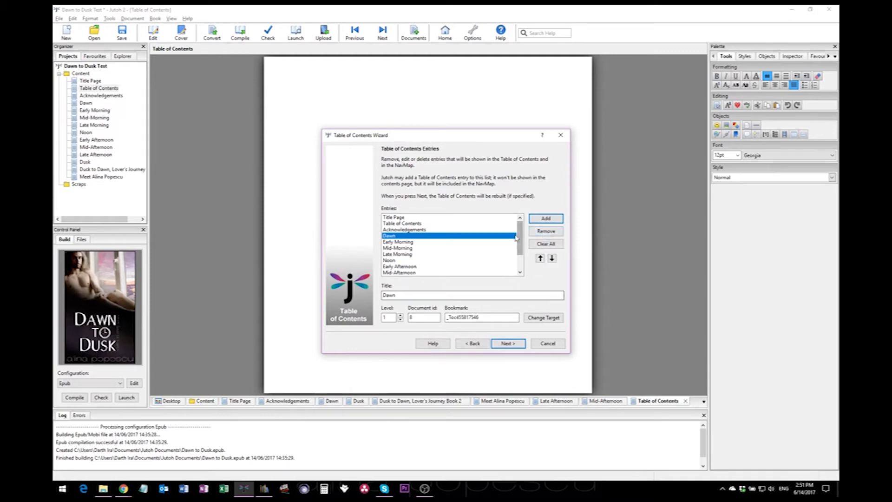
Move Mid-Morning up one place and back, restoring the original chapter order
left_click(409, 248)
left_click(406, 242)
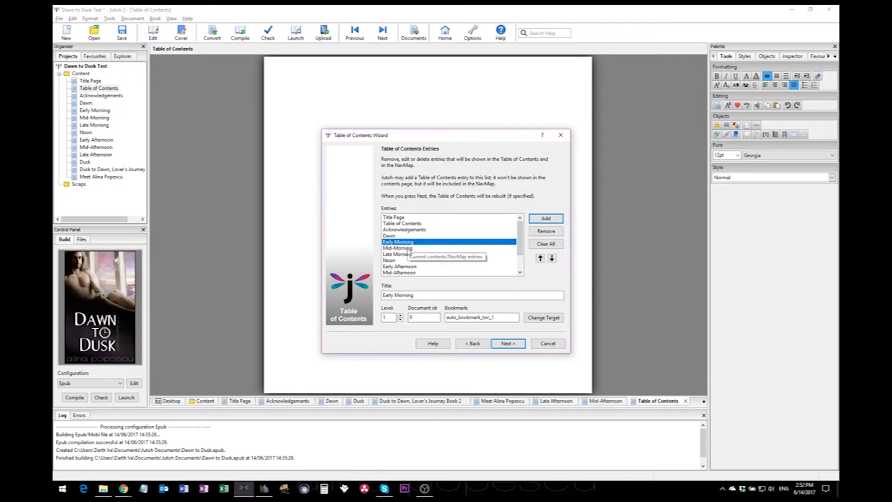
left_click(403, 248)
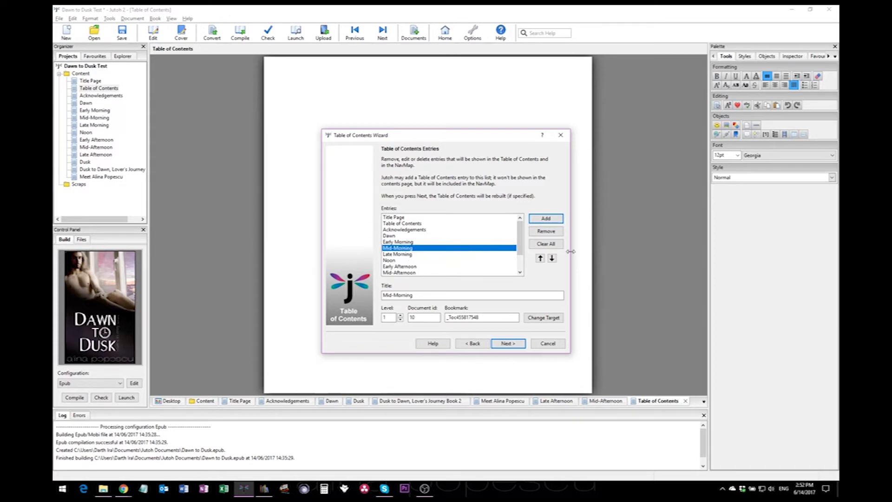
left_click(540, 259)
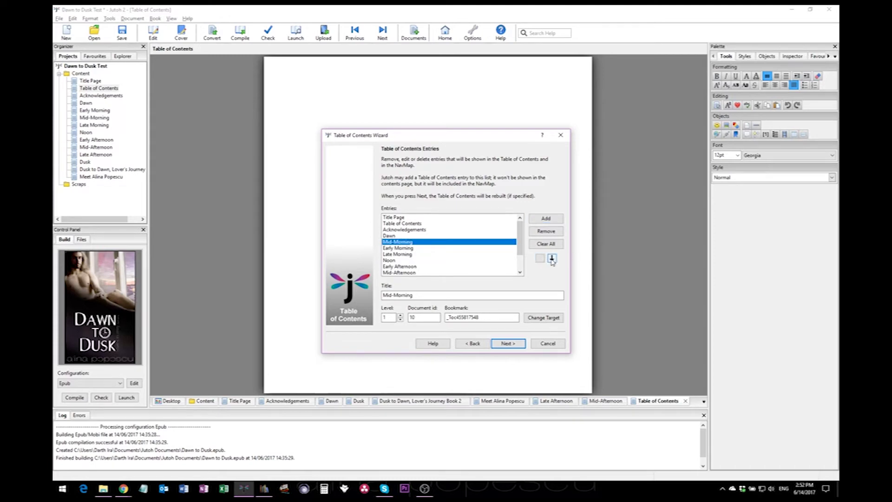
left_click(552, 259)
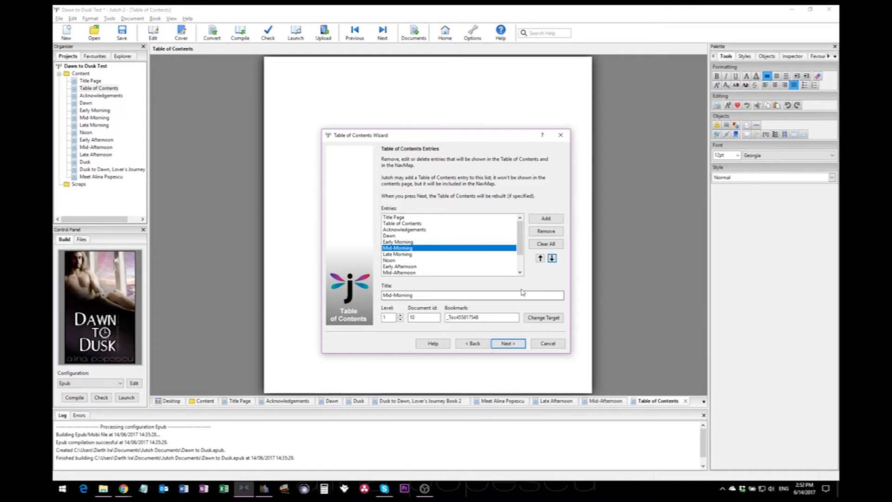
Generate the contents with Automatically Build Advanced Table of Contents ticked, and finish the wizard
left_click(511, 344)
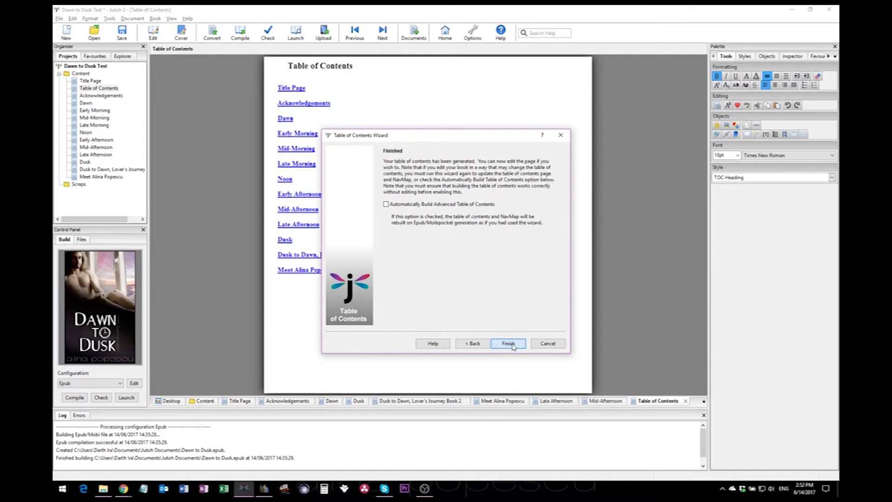
left_click(386, 205)
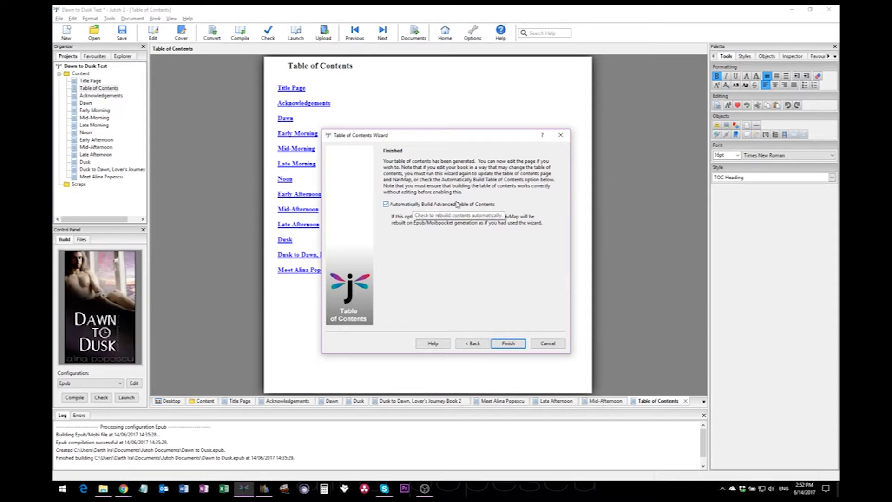
left_click(509, 344)
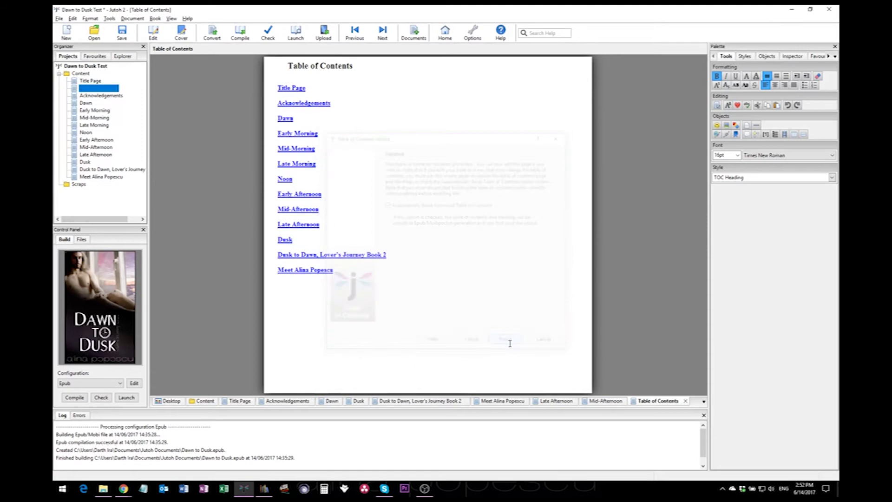
Check the generated contents and Title Page, then open the Dawn chapter
left_click(402, 140)
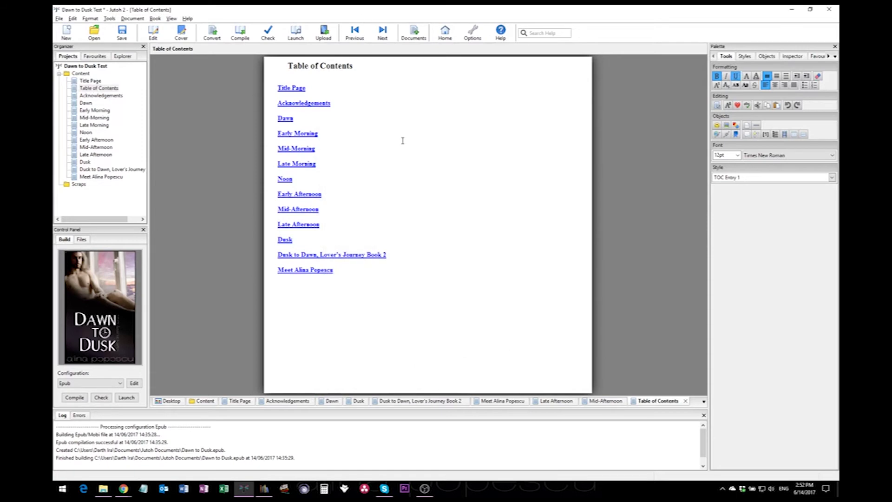
left_click(85, 81)
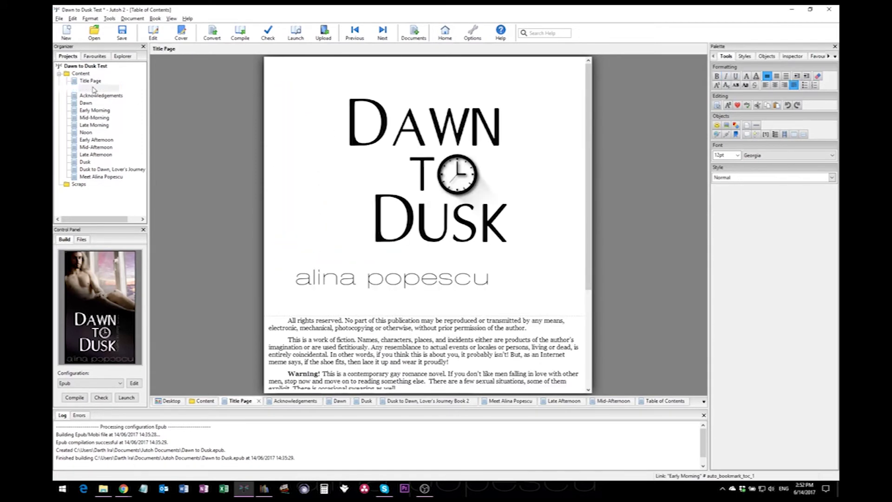
left_click(94, 89)
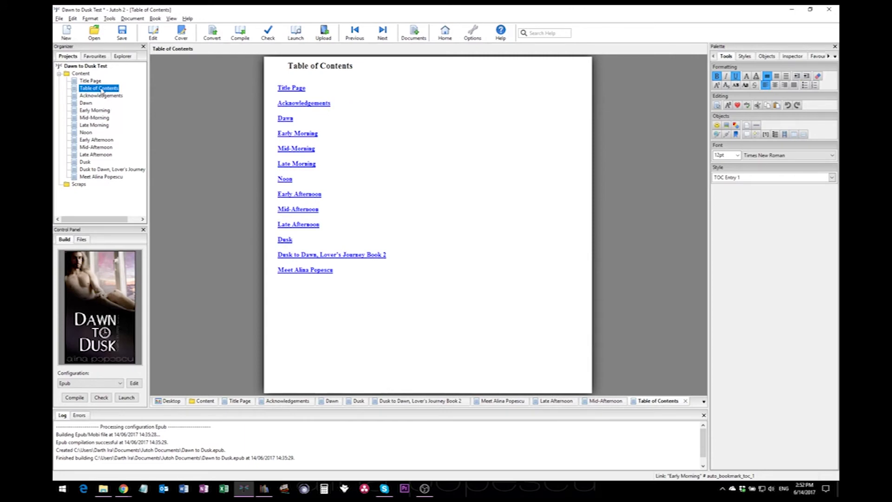
left_click(89, 103)
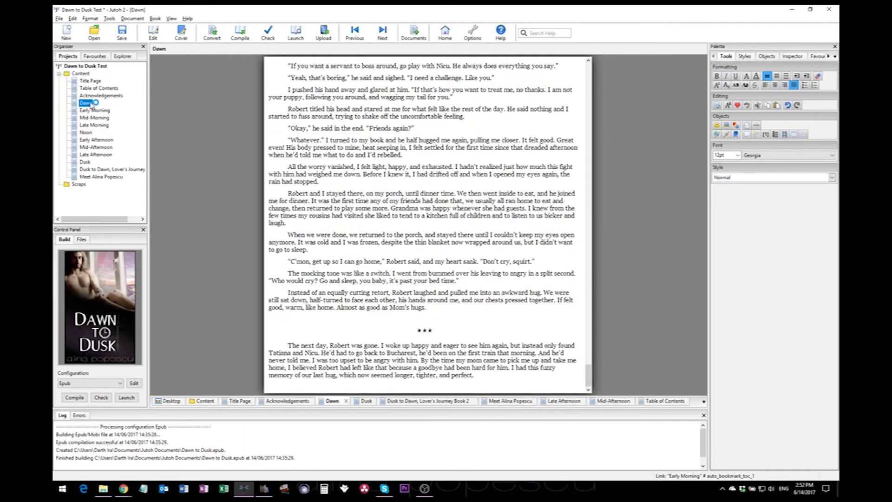
Compile the EPUB and delete the stray tab flagged by the tabs warning in Acknowledgements
left_click(240, 34)
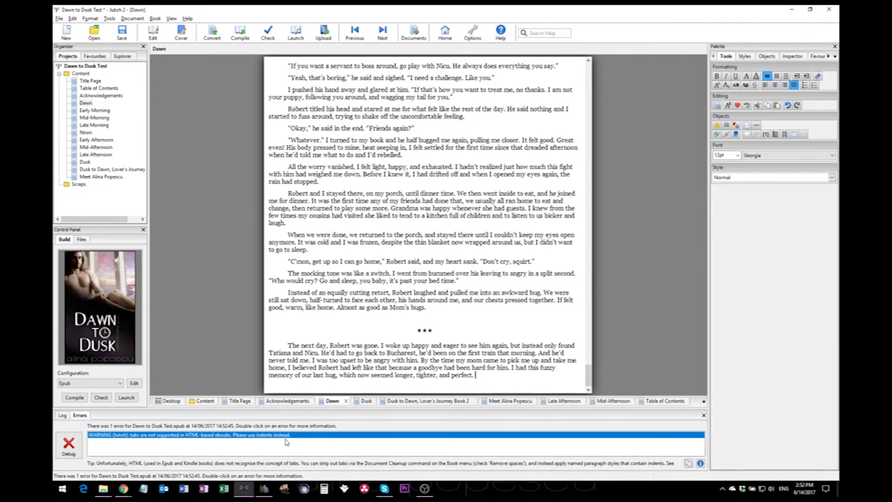
double_click(193, 437)
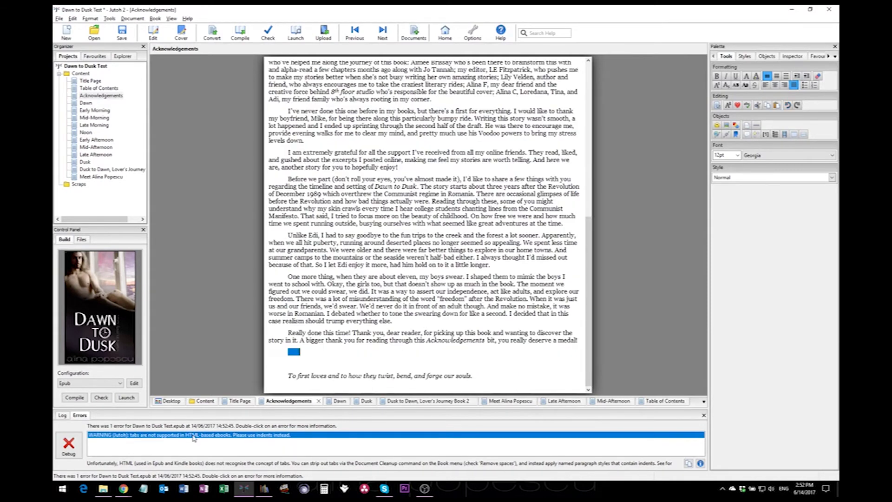
double_click(307, 351)
key("Delete")
Cut the closing italic dedication line and remove the leftover empty line from Acknowledgements
left_click_drag(483, 375, 283, 372)
key("ctrl+c")
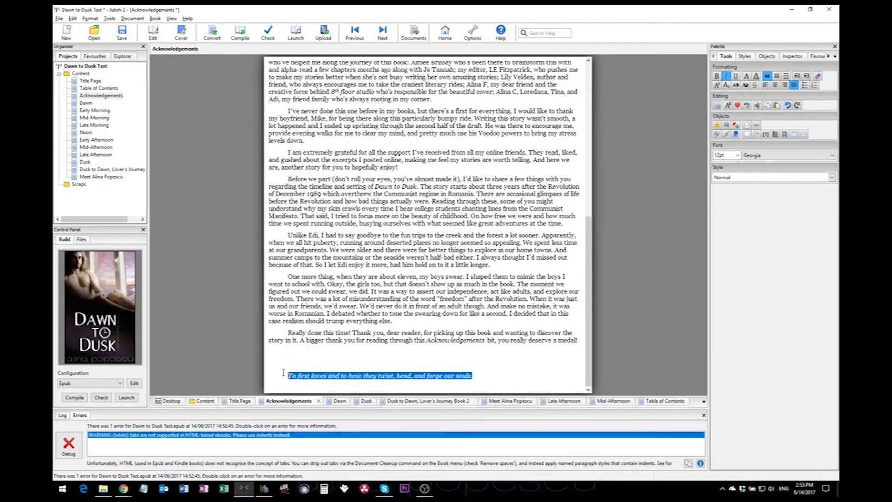
key("Delete")
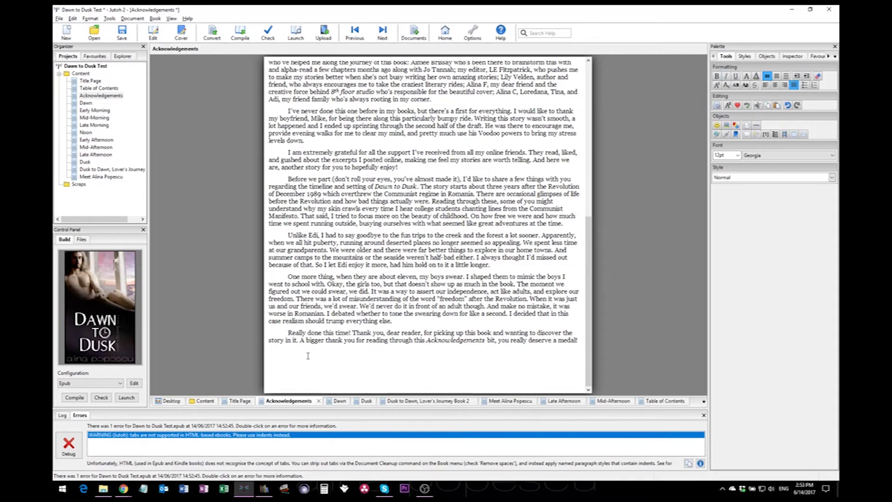
key("BackSpace")
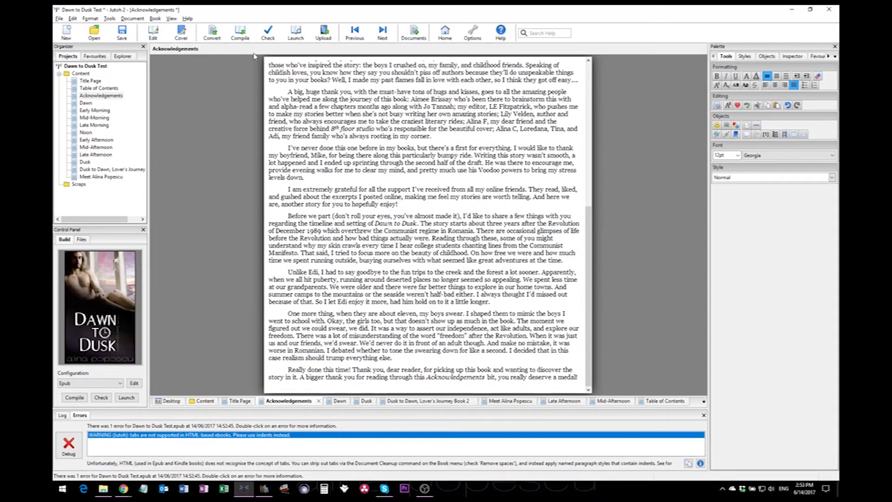
right_click(103, 95)
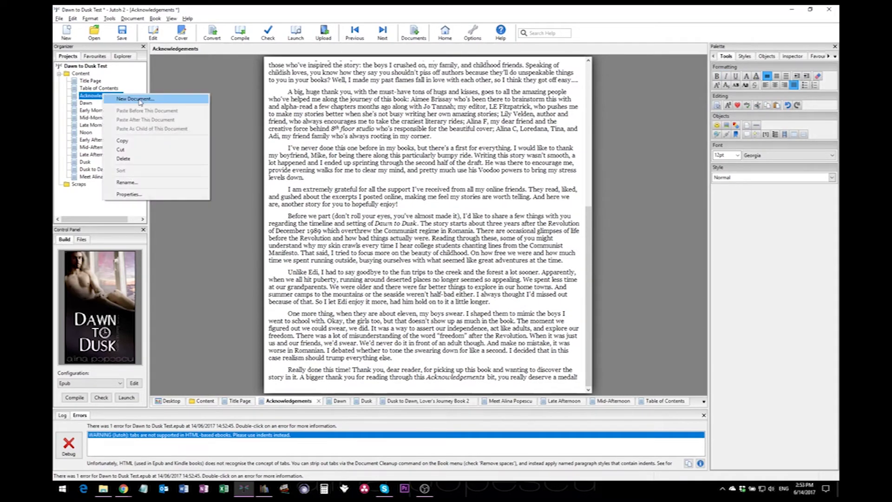
Add a 'Dedication' document holding the pasted italic line with a blank line above, then reopen Table of Contents
left_click(134, 98)
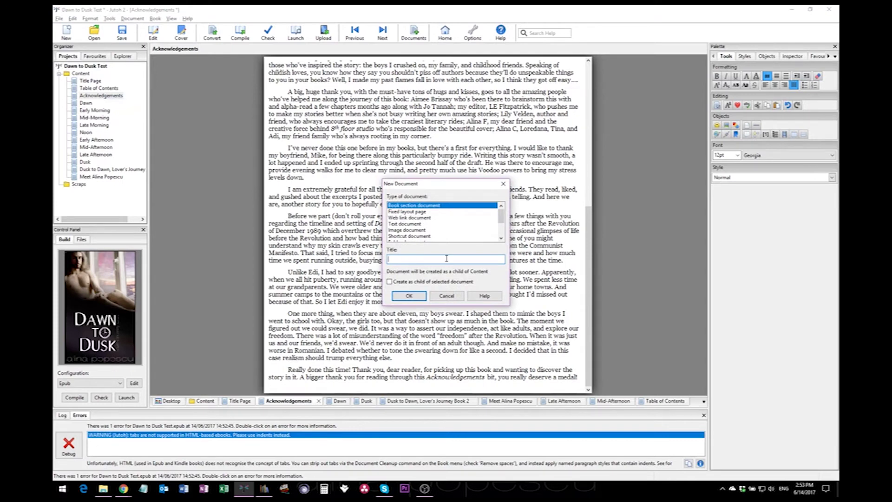
type("Dedication")
key("Return")
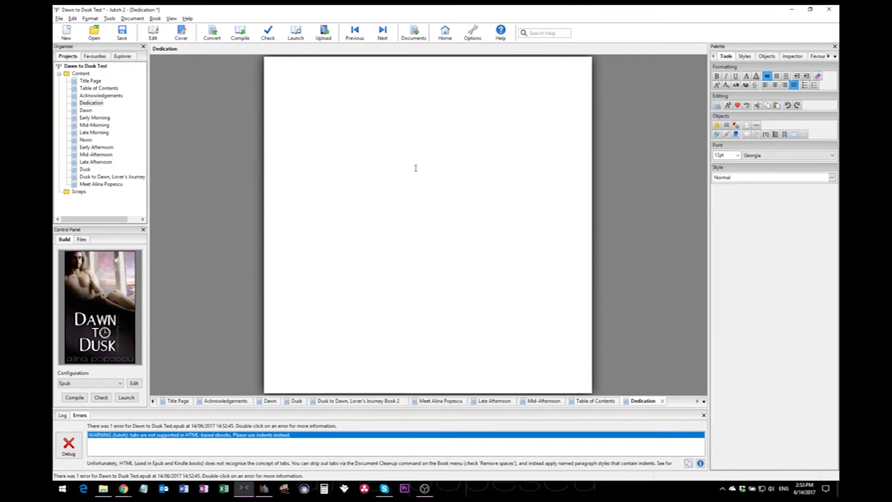
key("ctrl+v")
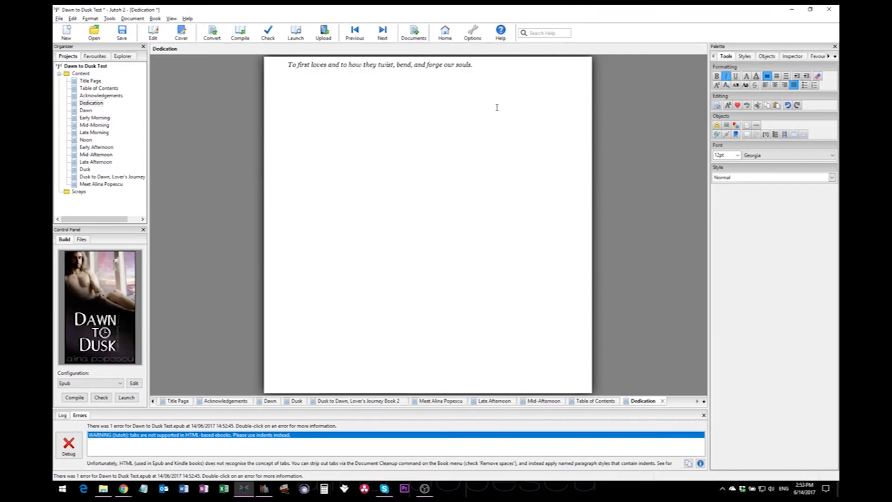
key("Home")
key("Return")
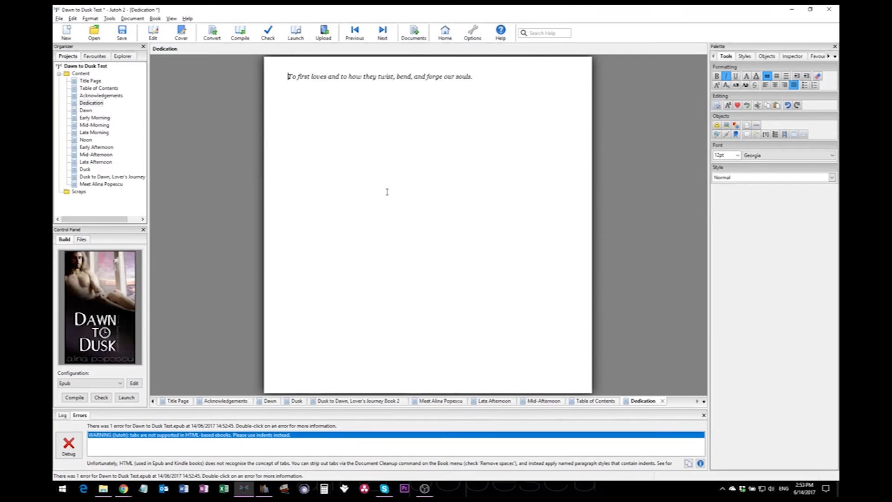
left_click(92, 81)
left_click(95, 89)
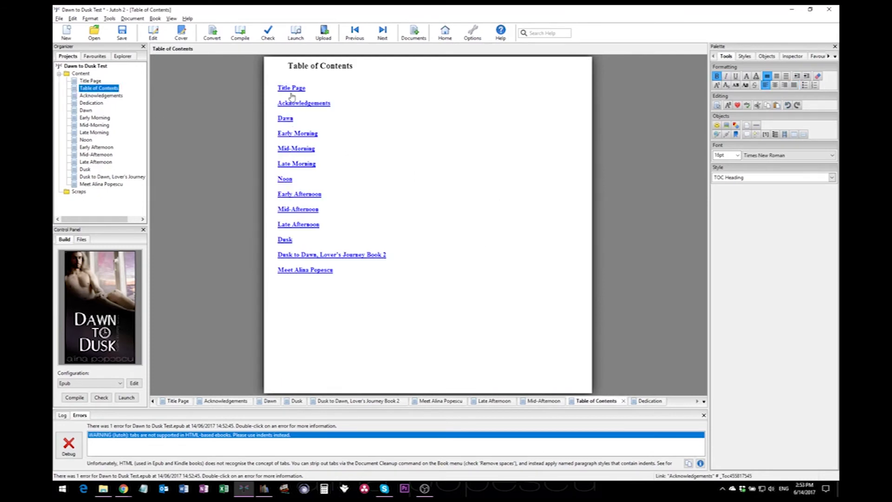
left_click(242, 36)
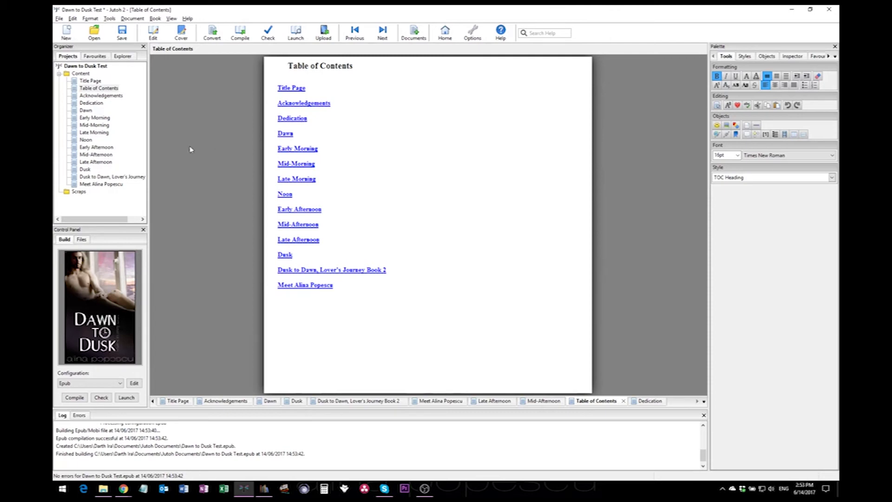
scroll(197, 444, "up", 8)
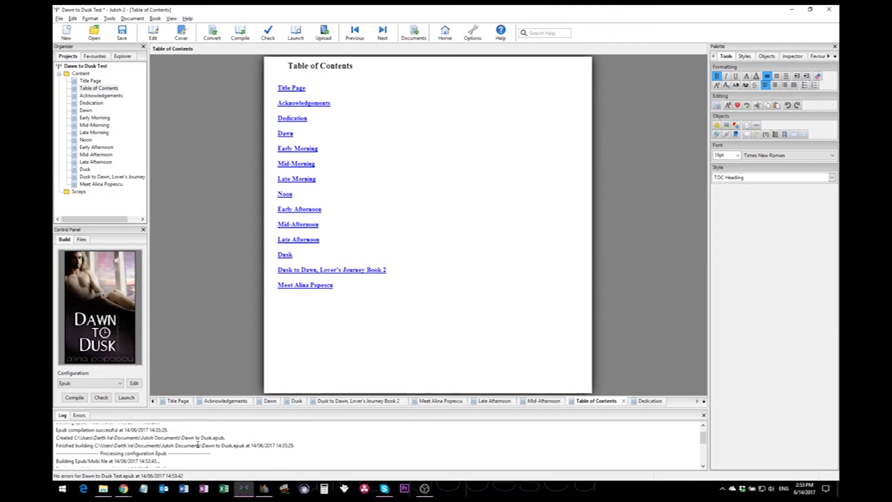
scroll(197, 444, "down", 3)
scroll(197, 445, "up", 3)
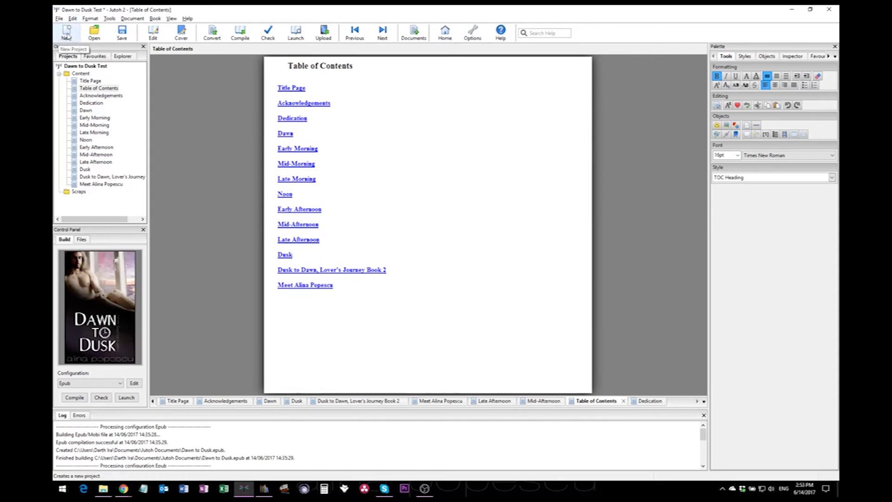
Export the book as an EPUB, confirming all sections are included
left_click(59, 18)
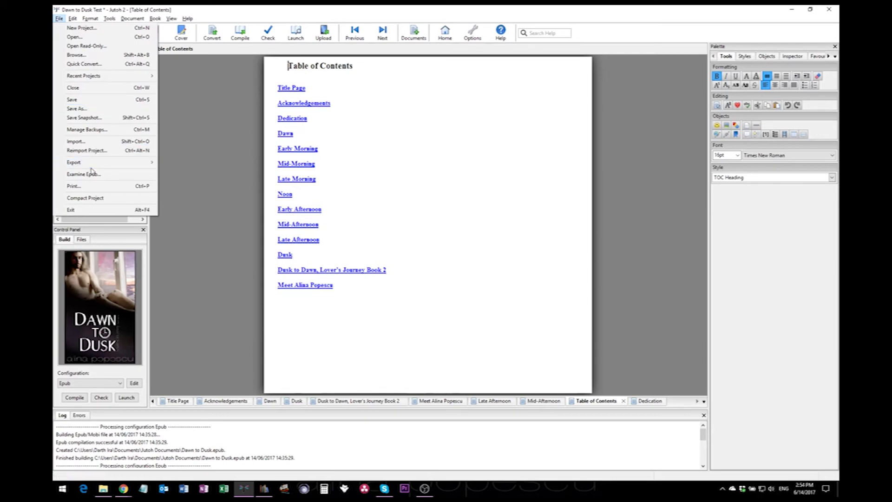
mouse_move(91, 163)
left_click(194, 165)
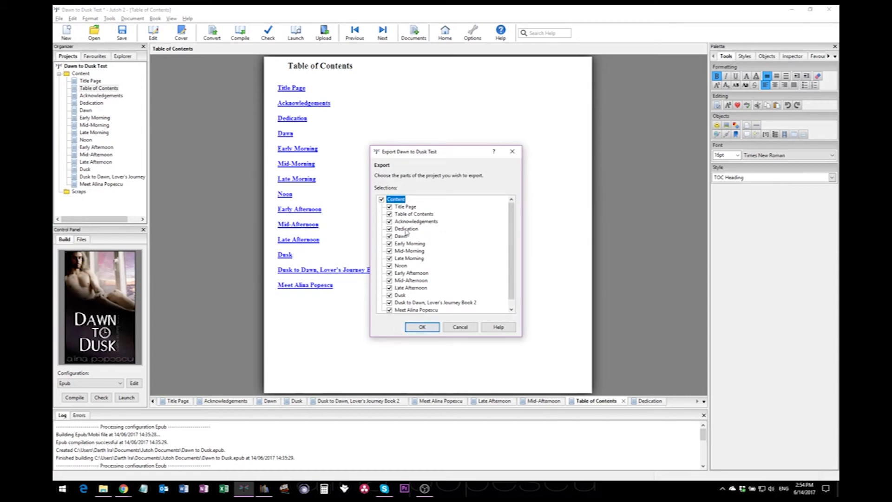
scroll(411, 204, "down", 1)
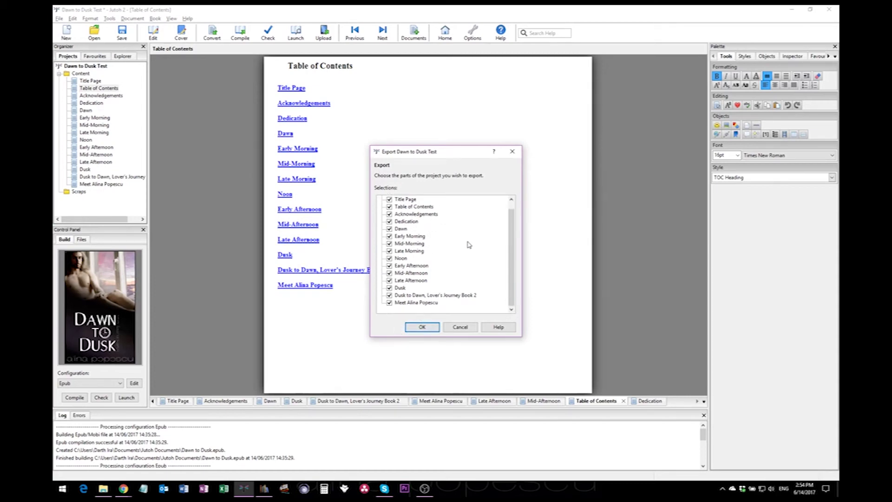
scroll(452, 235, "up", 1)
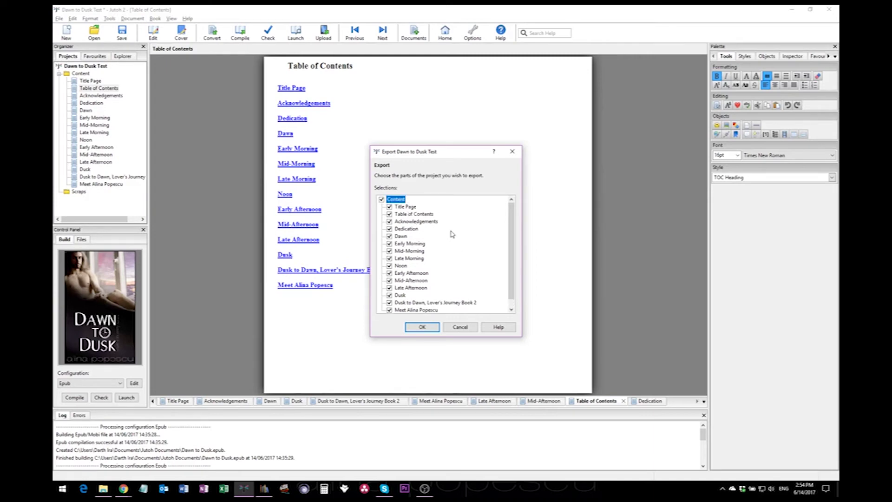
left_click(428, 328)
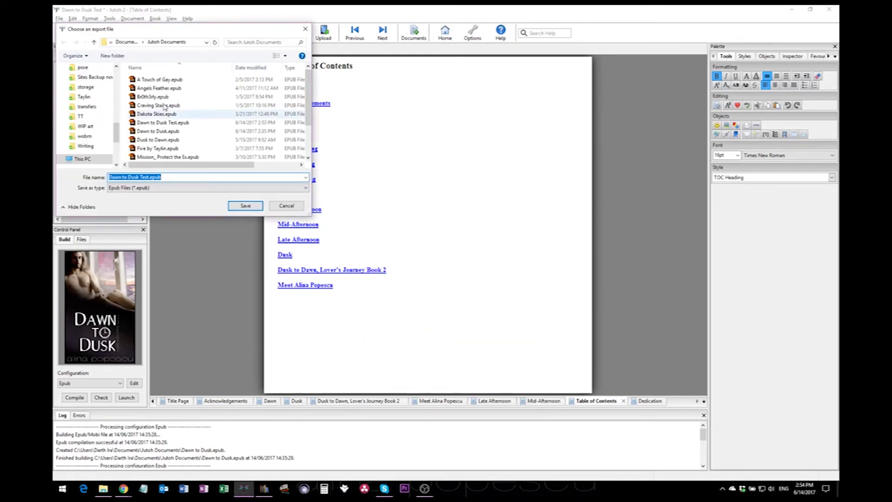
Save the EPUB to the Desktop, replacing 'Test' in the file name with the author's name
left_click_drag(116, 138, 116, 81)
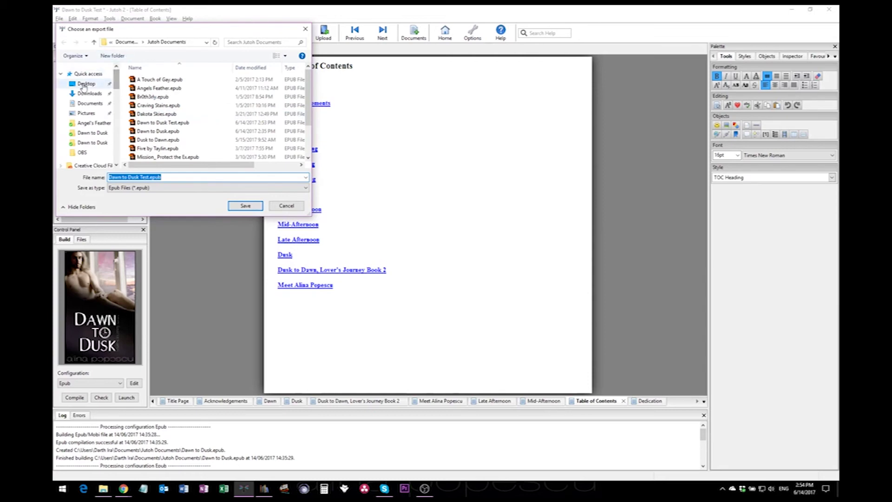
left_click(86, 83)
left_click(173, 178)
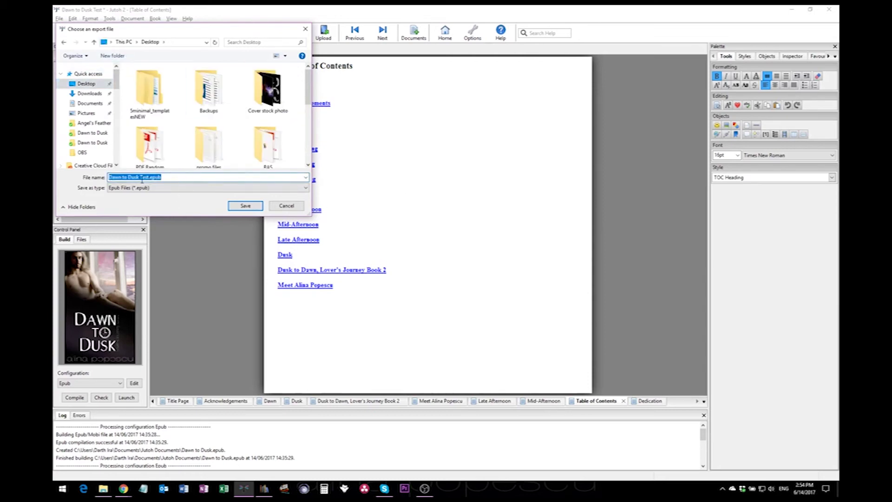
left_click(140, 178)
left_click_drag(149, 178, 140, 178)
type("Alina")
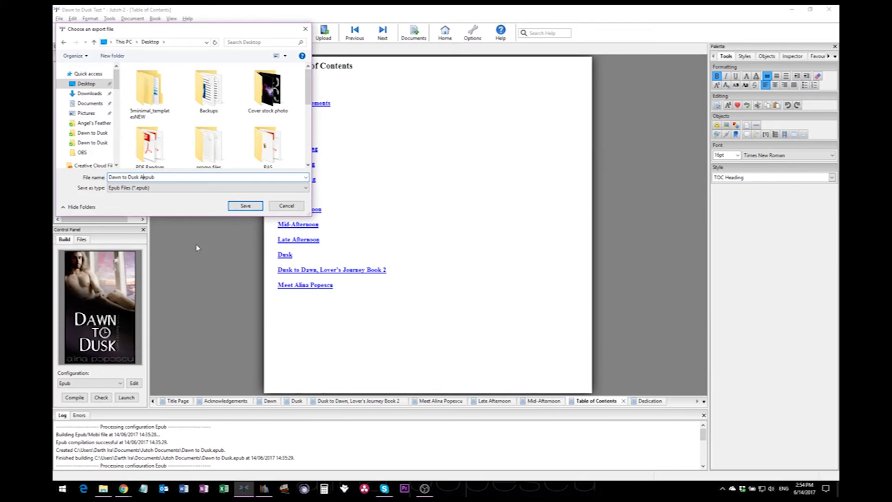
type(".Popescu")
key("BackSpace")
left_click(253, 209)
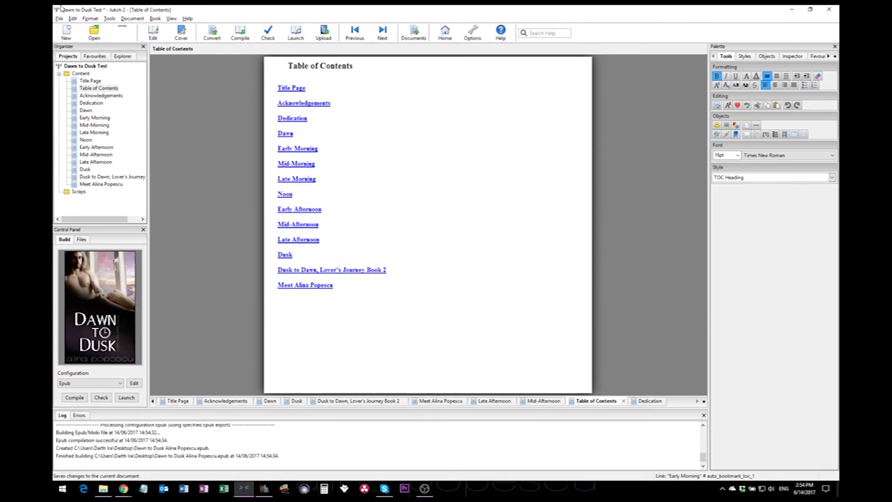
Export all sections as Mobipocket, saving Dawn to Dusk Test_Kindle.mobi to the Desktop
left_click(60, 19)
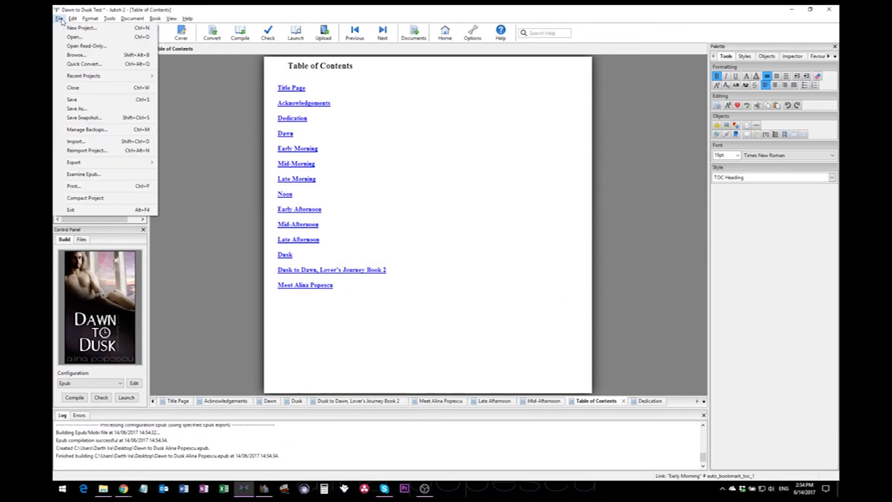
mouse_move(114, 164)
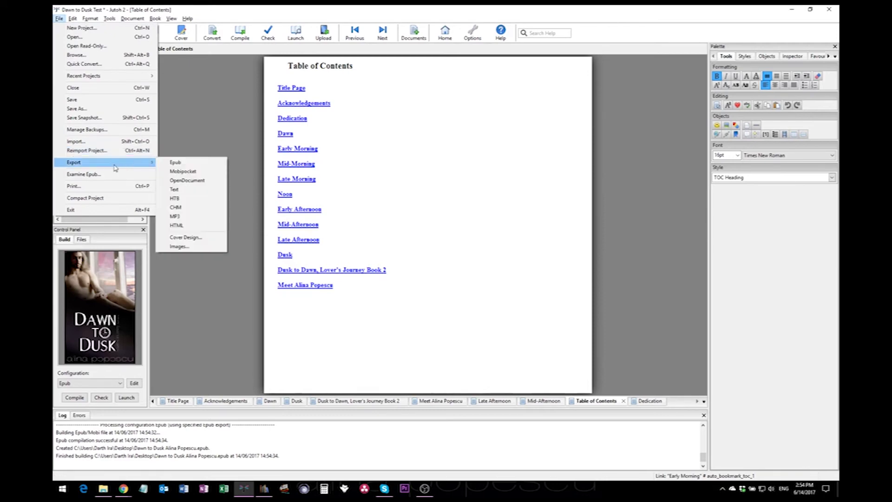
left_click(205, 171)
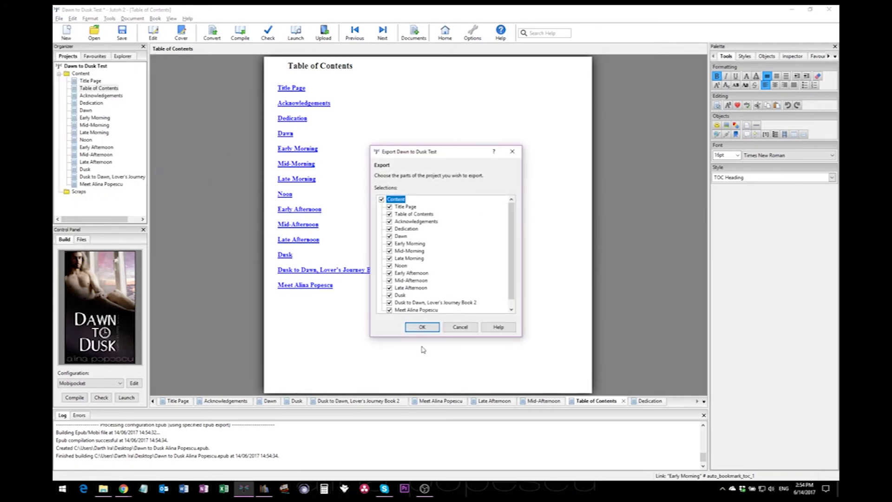
left_click(434, 328)
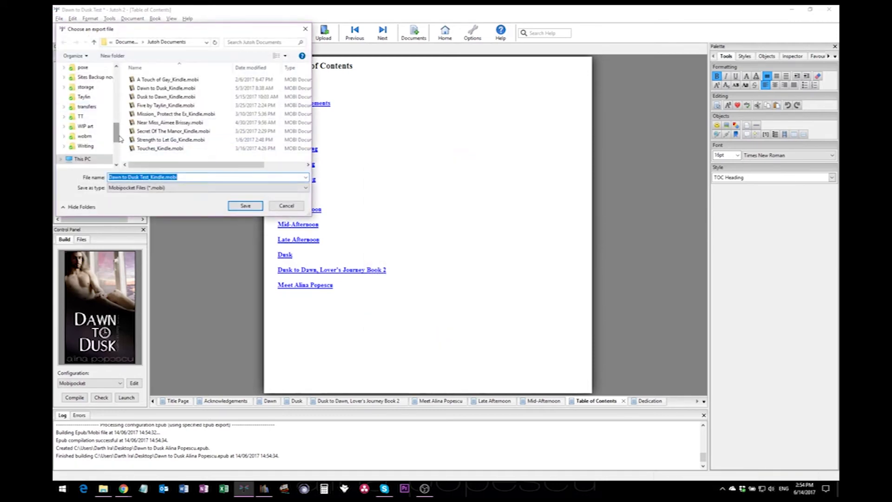
scroll(89, 90, "up", 6)
left_click(87, 84)
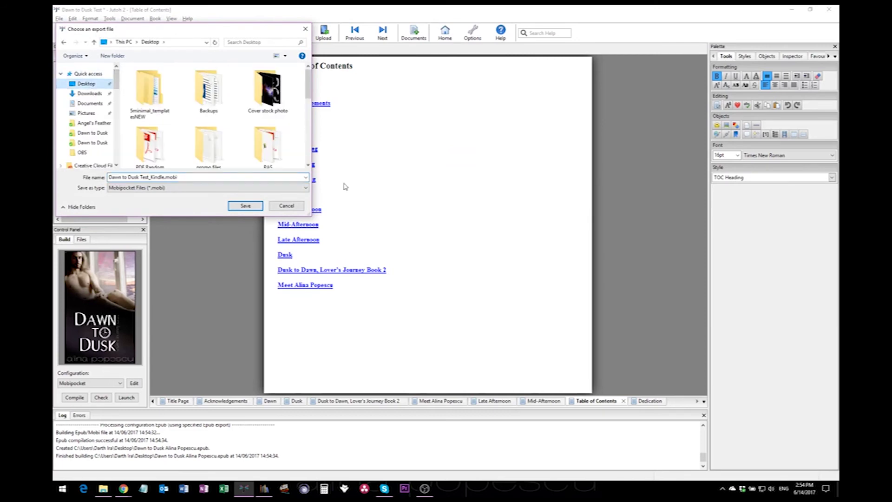
left_click(247, 208)
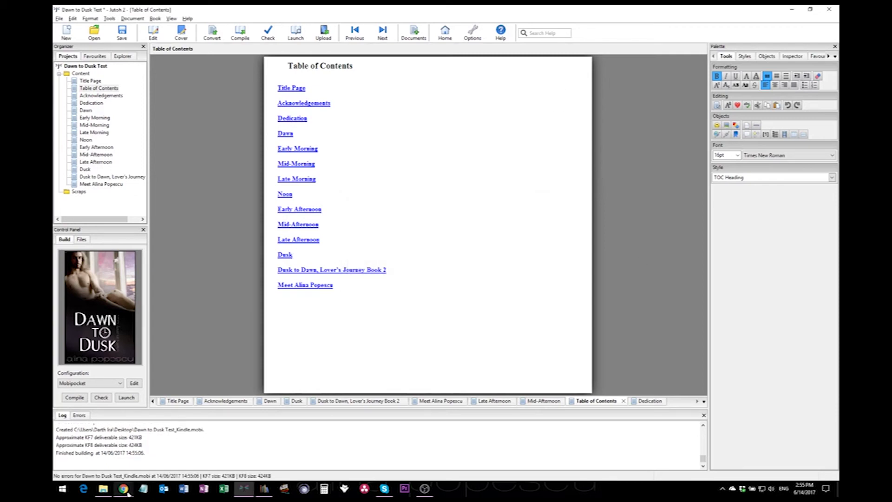
mouse_move(128, 492)
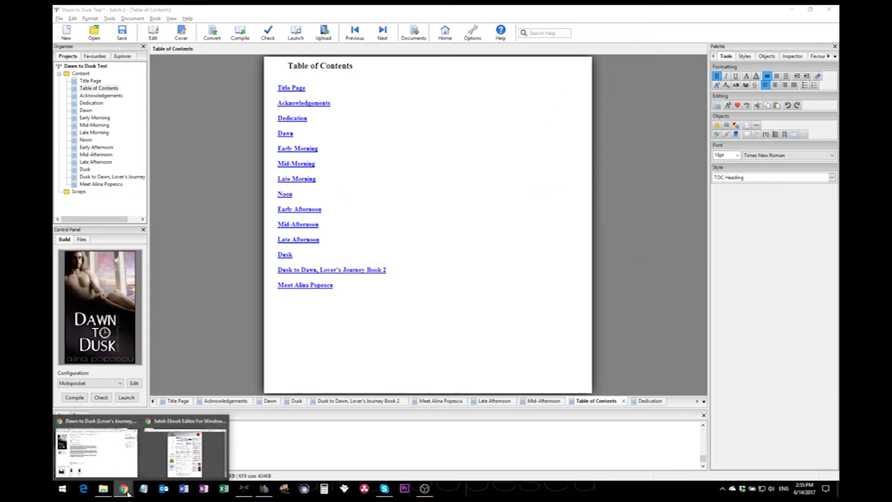
Switch to Chrome's jutoh.com page, highlight and clear some text, then open the Buy Jutoh page
left_click(188, 467)
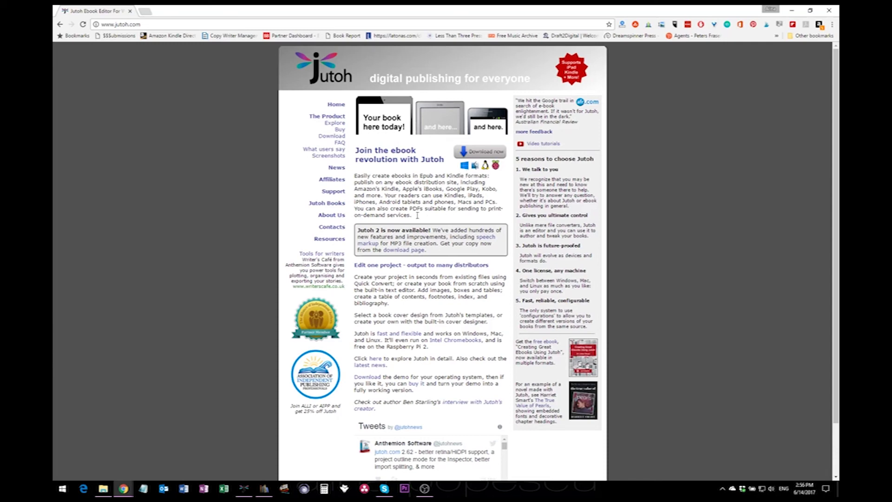
left_click_drag(417, 216, 354, 175)
left_click(354, 176)
left_click_drag(356, 98, 401, 179)
left_click(446, 200)
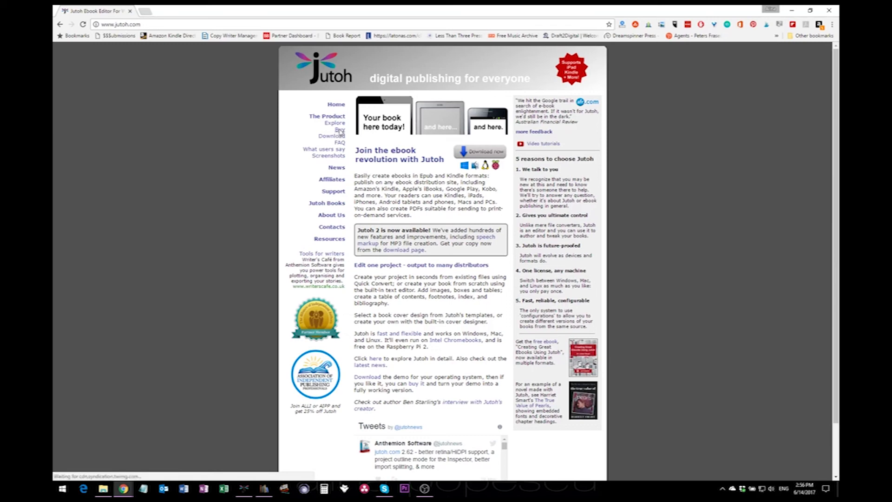
left_click(340, 130)
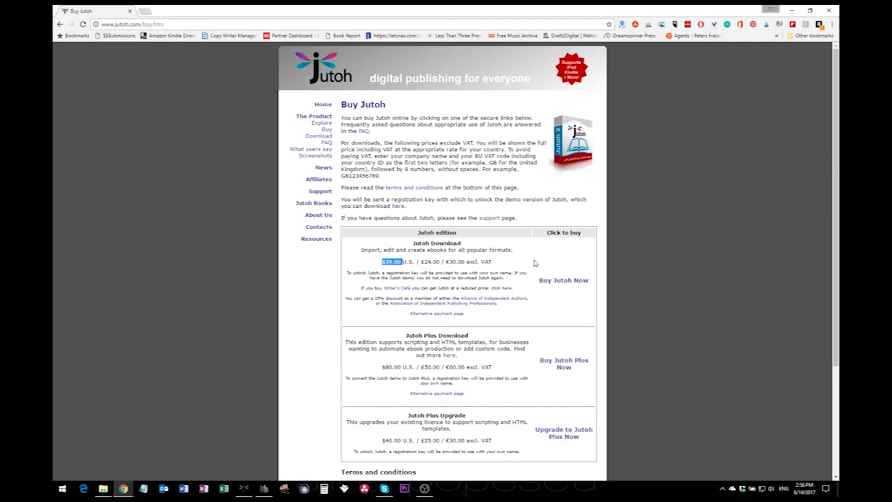
Clear the highlight on the $39.00 price and scroll down to the Jutoh Plus Upgrade offer
left_click(536, 263)
scroll(550, 227, "down", 3)
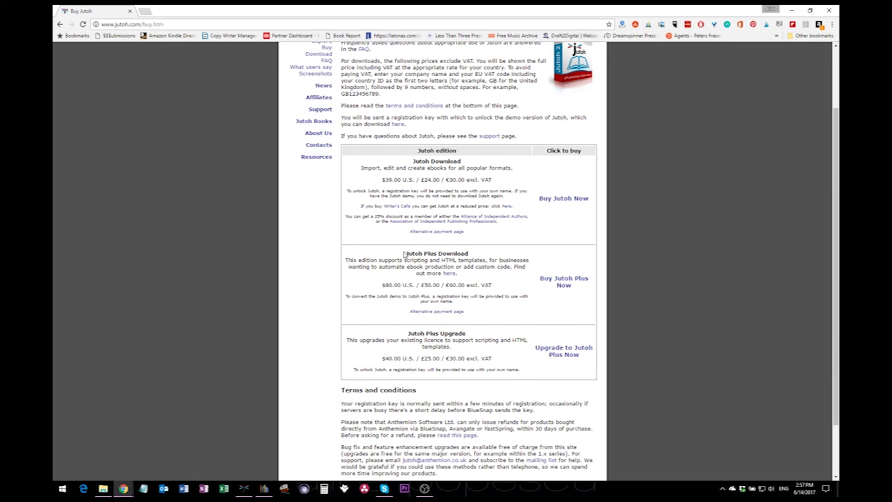
Highlight the Jutoh Plus download description, then switch Chrome to the author's website window
left_click_drag(404, 253, 474, 277)
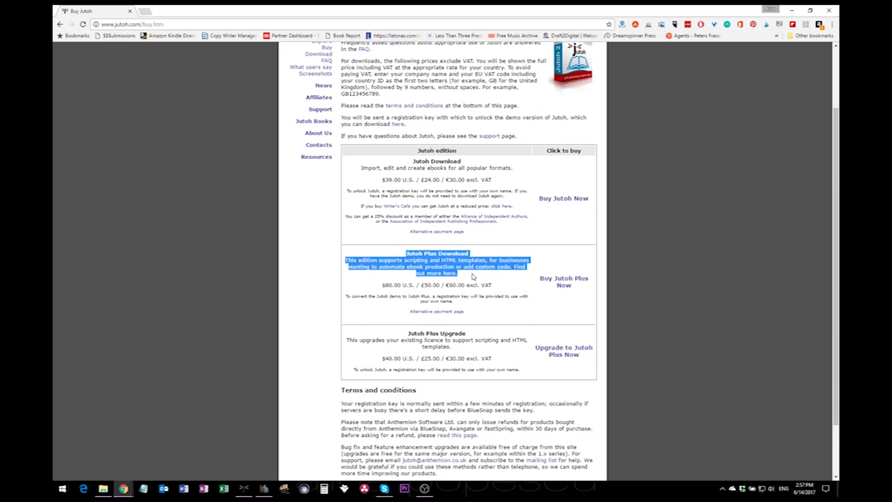
left_click(579, 247)
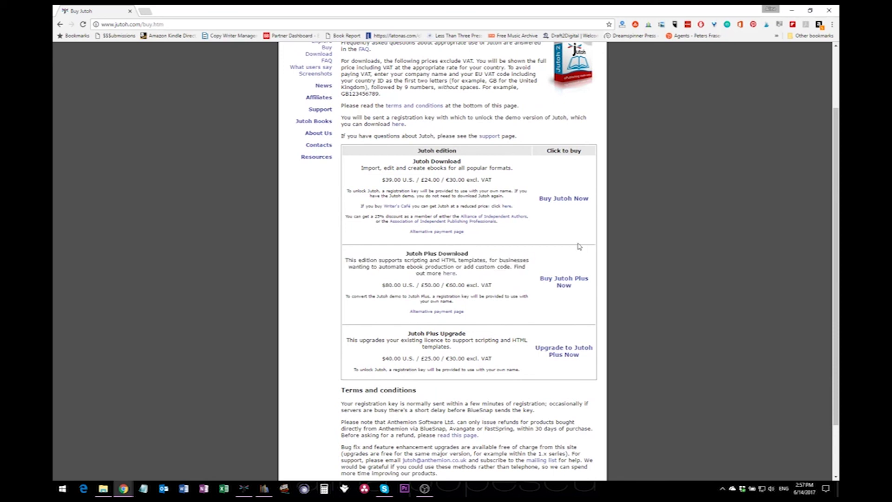
scroll(579, 246, "up", 3)
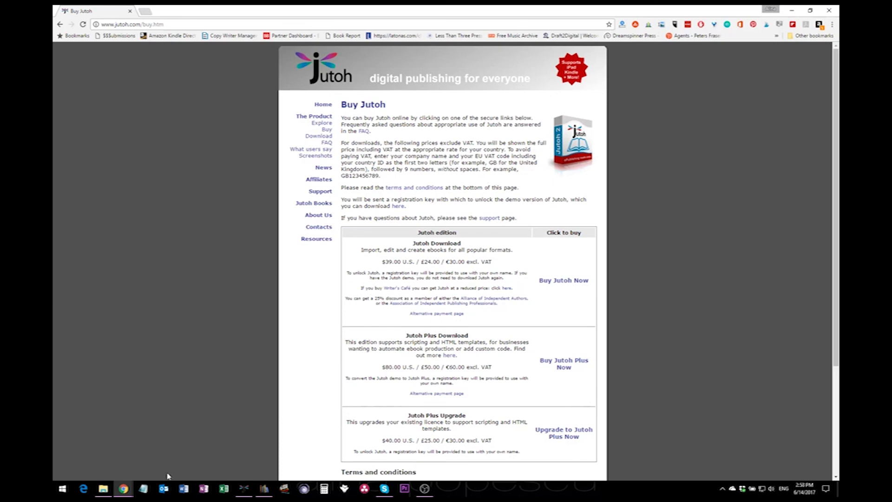
left_click(123, 490)
left_click(424, 488)
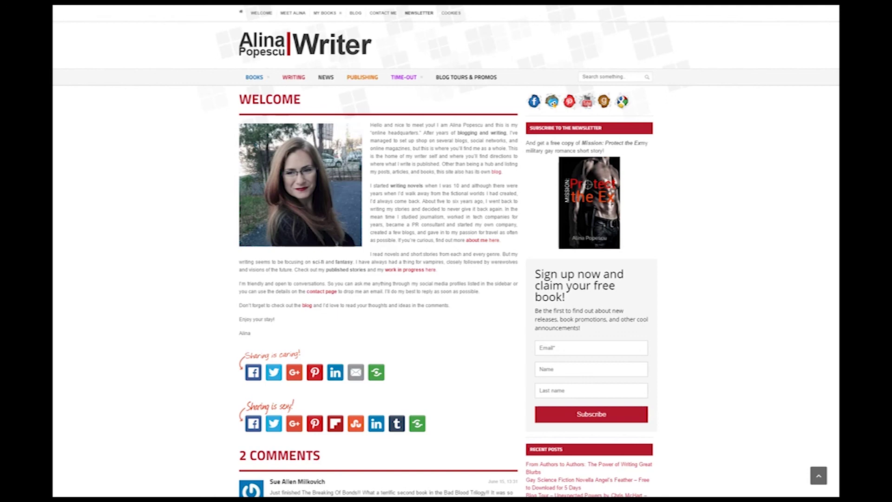
Go to the site's NEWSLETTER page offering a free Mission: Protect the Ex copy
left_click(418, 13)
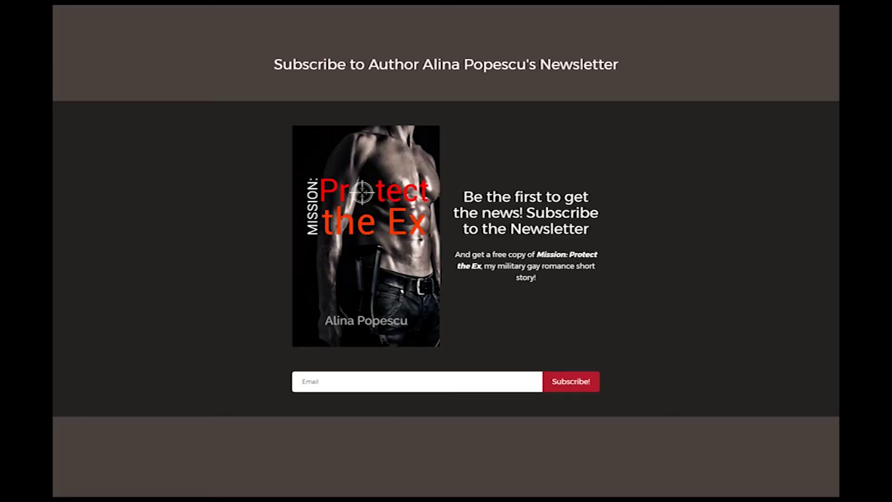